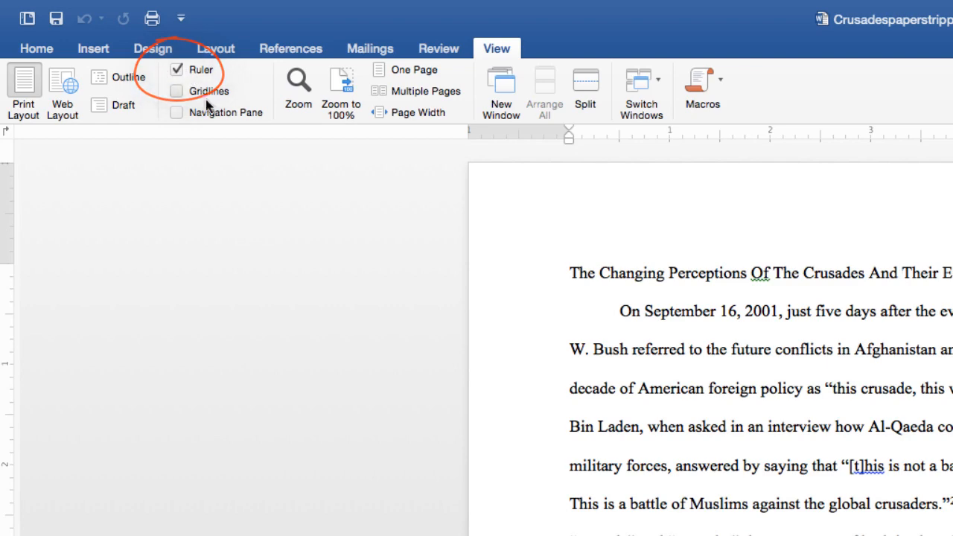
click(177, 70)
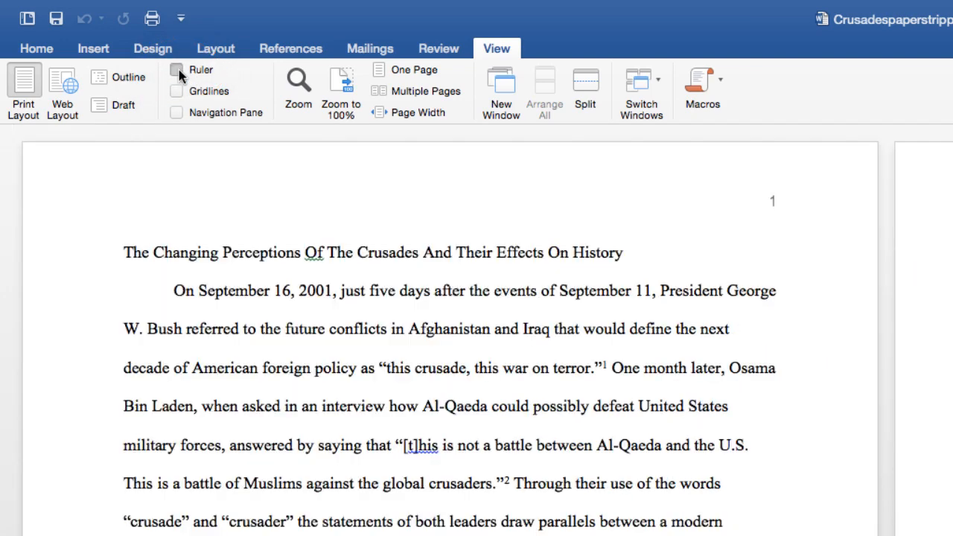
click(177, 69)
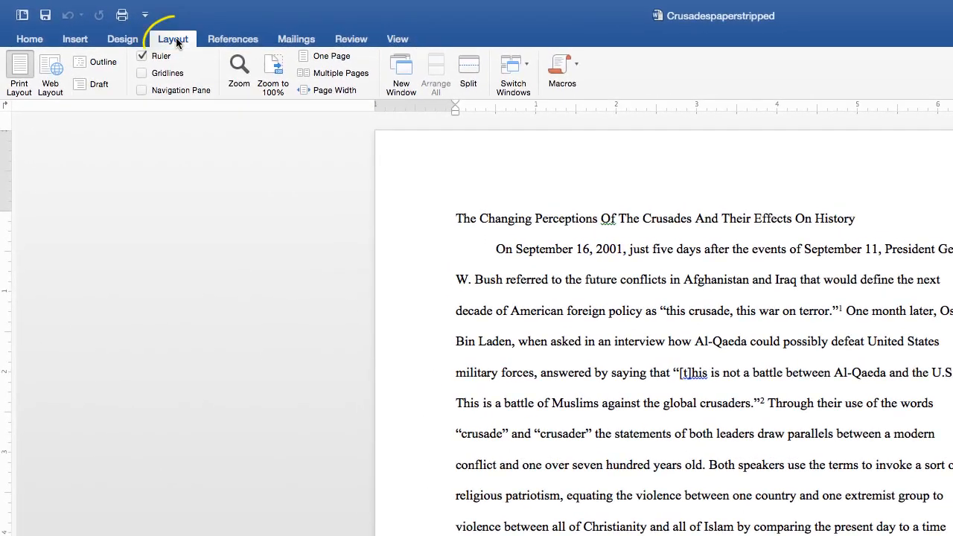
Step: Set 1-inch top, bottom, left and right margins through Custom Margins, applied to the whole document
click(177, 43)
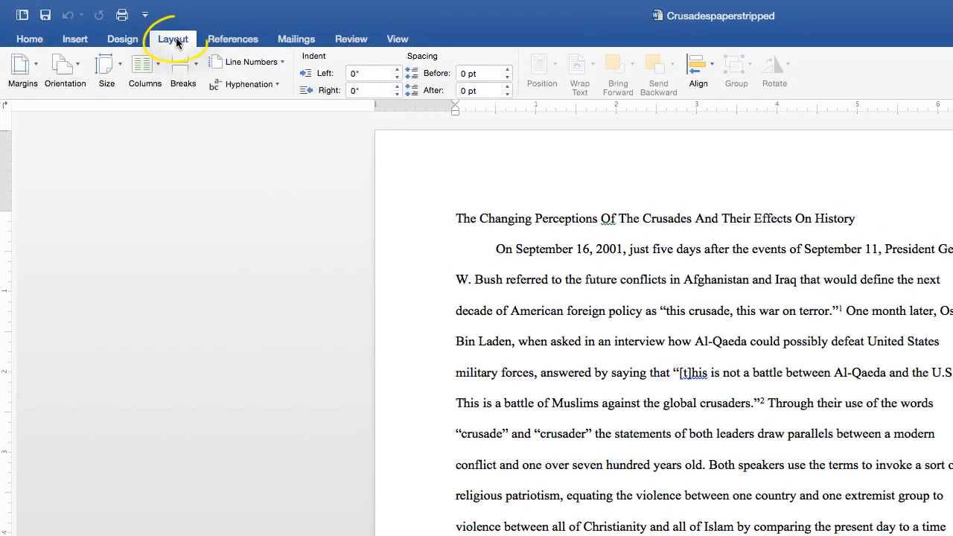
click(23, 67)
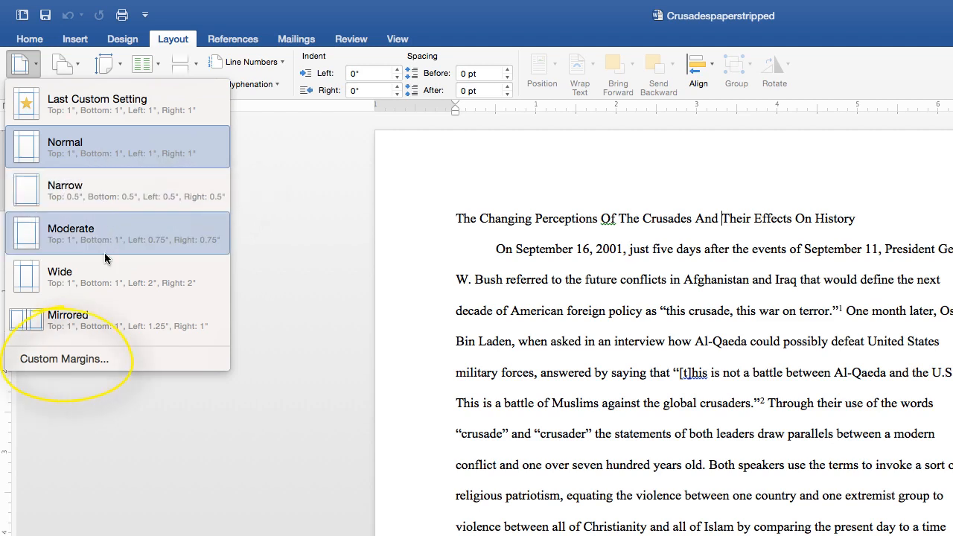
click(102, 361)
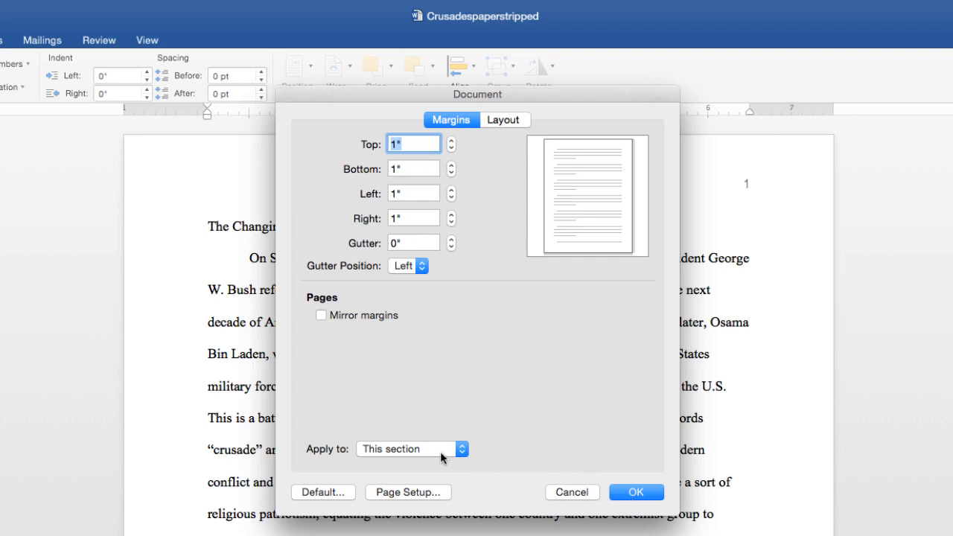
click(462, 449)
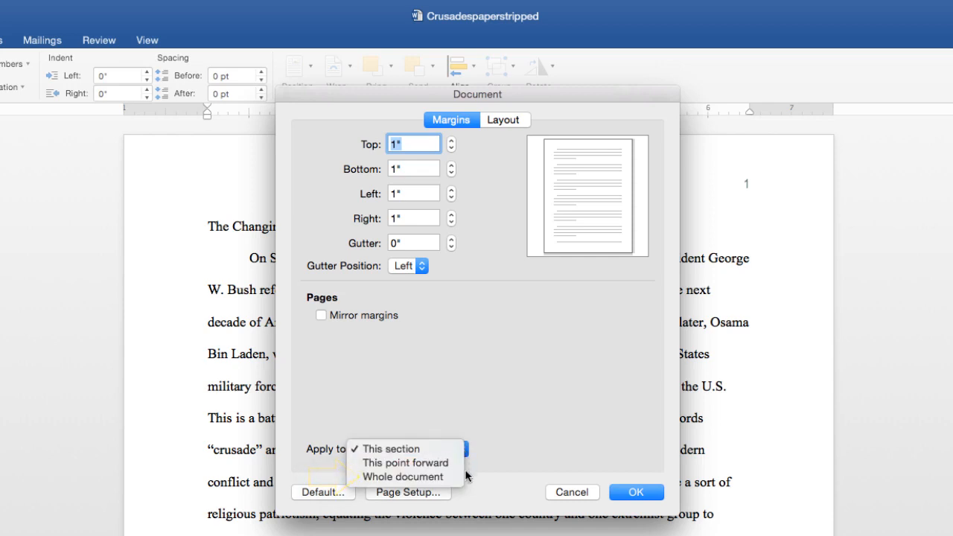
click(437, 477)
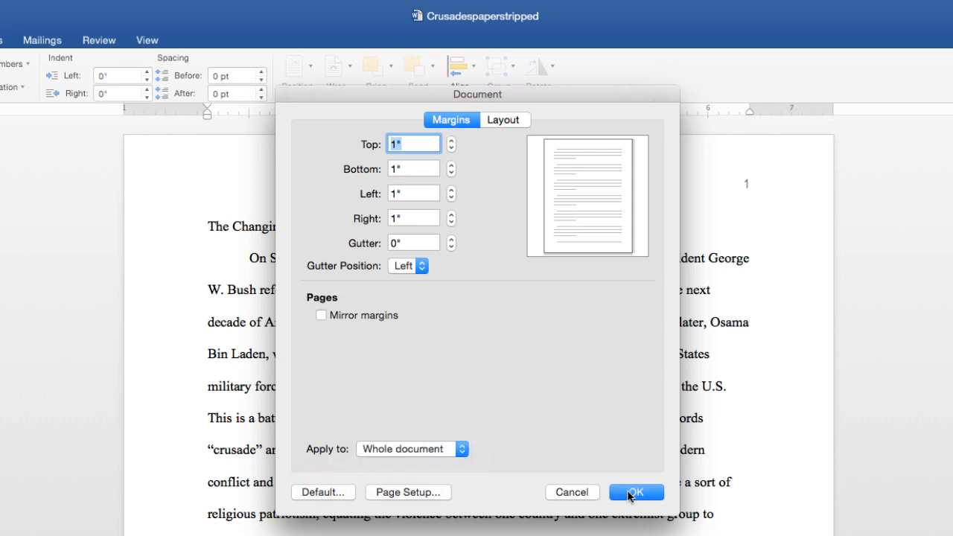
click(633, 492)
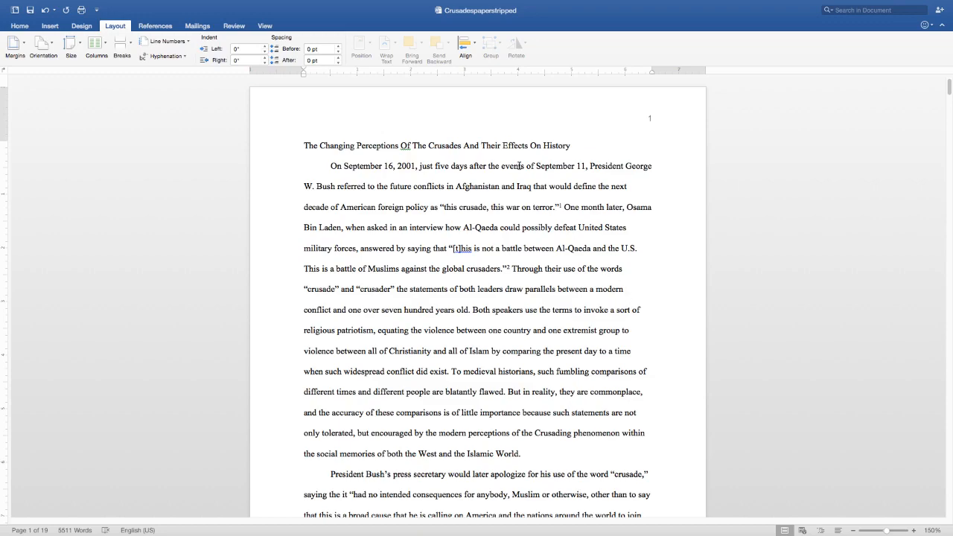
Step: Select all the text in the paper from the Edit menu
mouse_move(446, 3)
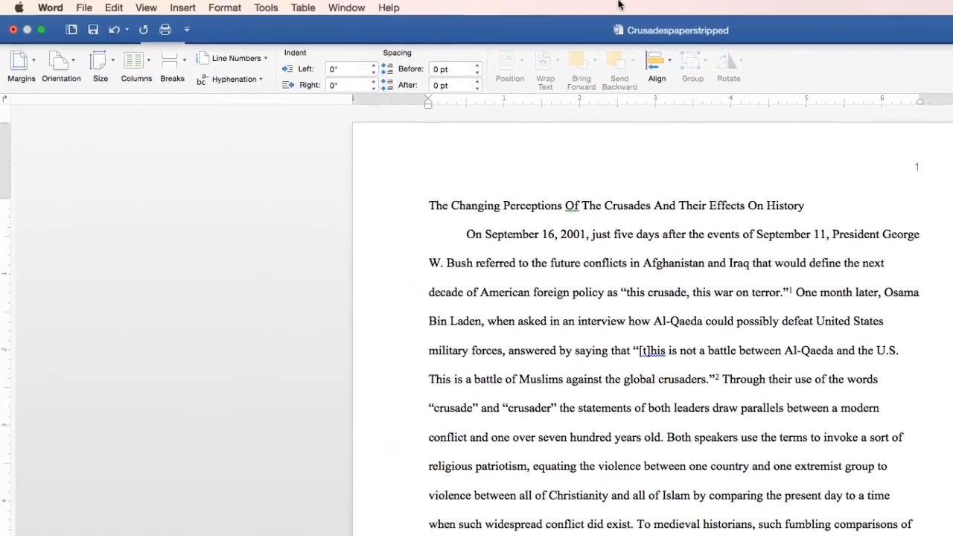
click(119, 9)
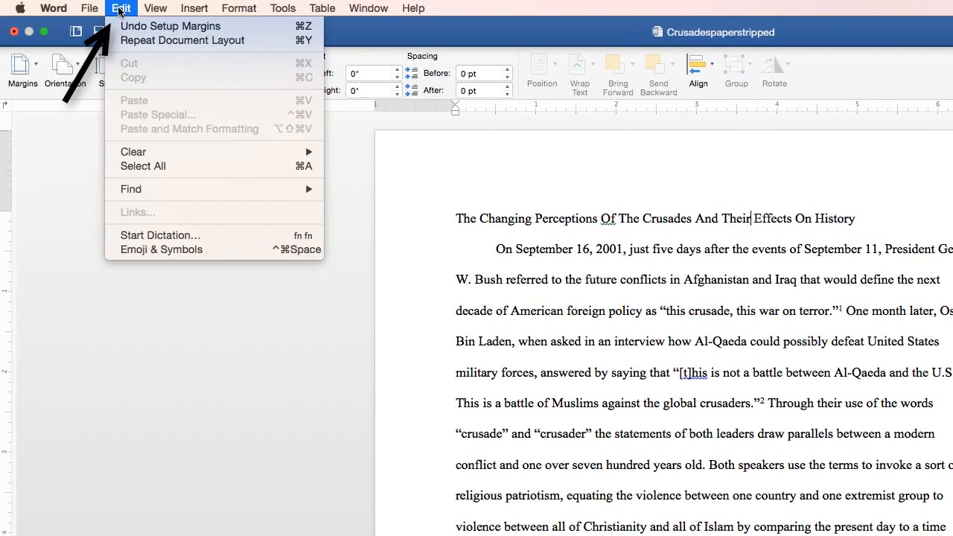
click(157, 166)
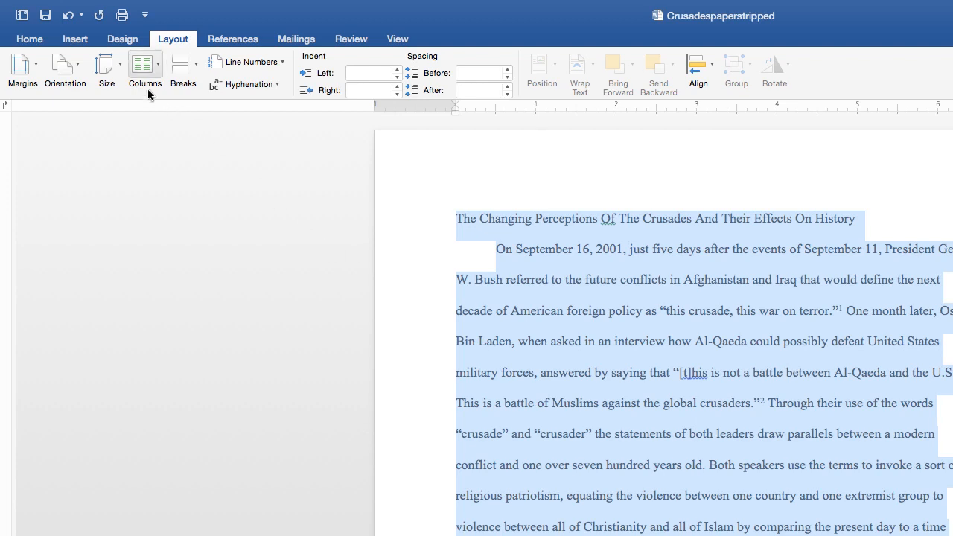
Step: Make the paragraphs double-spaced with no added same-style spacing and a 0.5-inch first-line indent
click(118, 7)
mouse_move(225, 7)
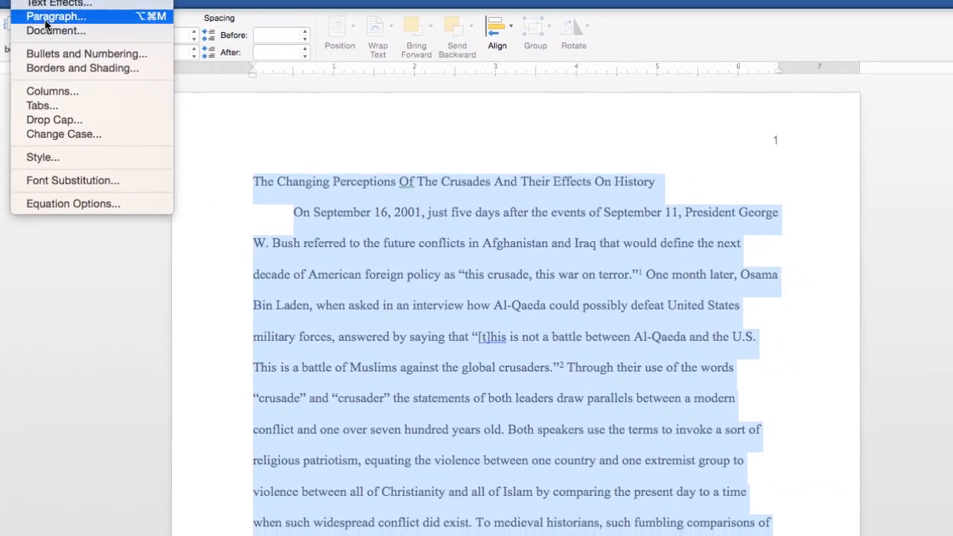
click(259, 54)
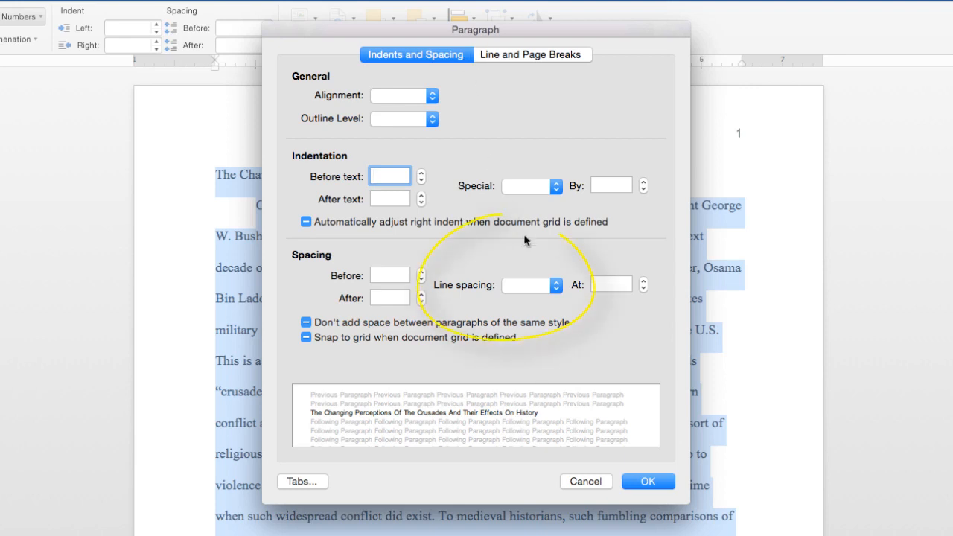
click(557, 287)
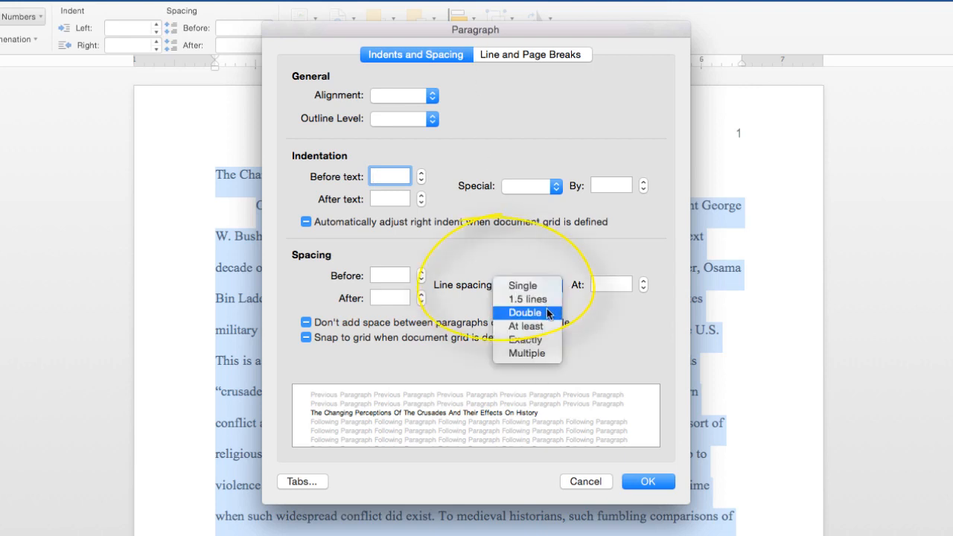
click(546, 313)
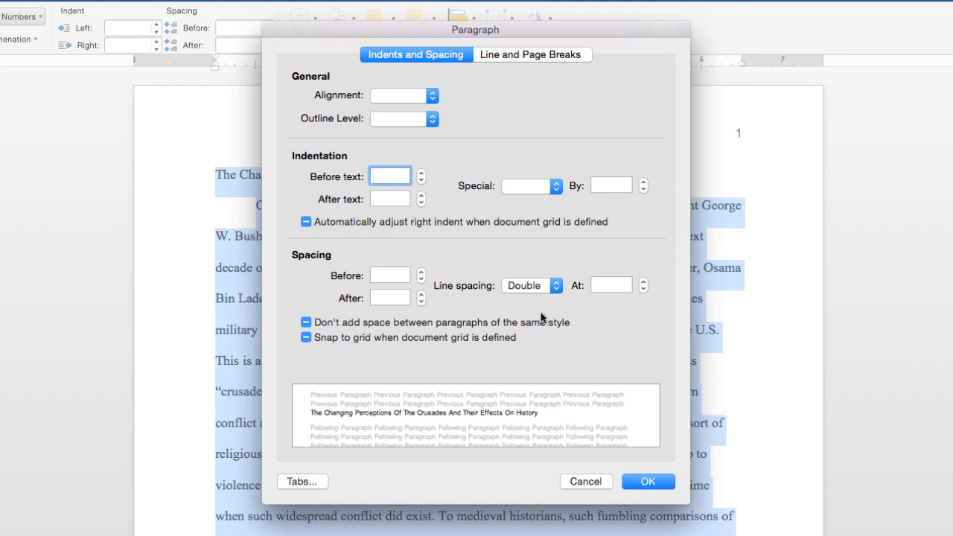
click(304, 322)
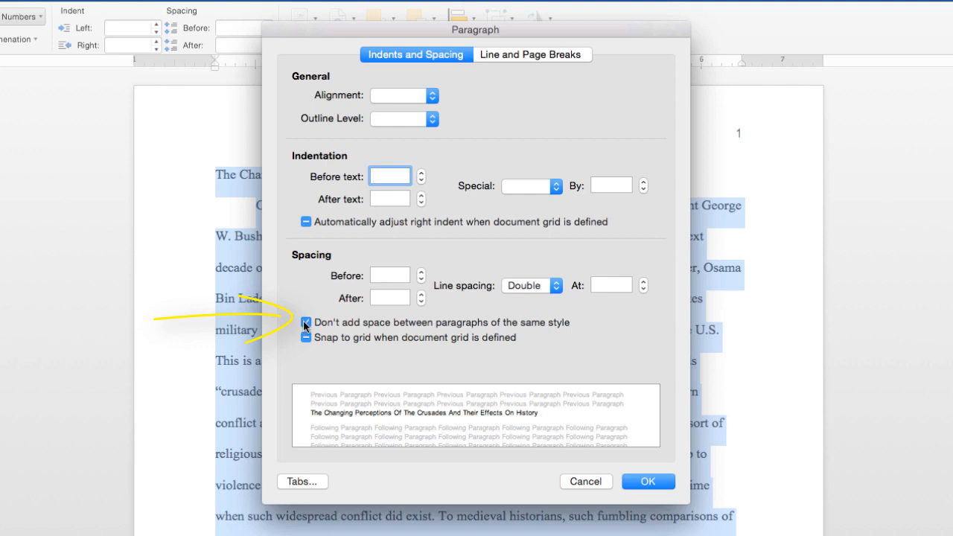
click(557, 186)
click(551, 199)
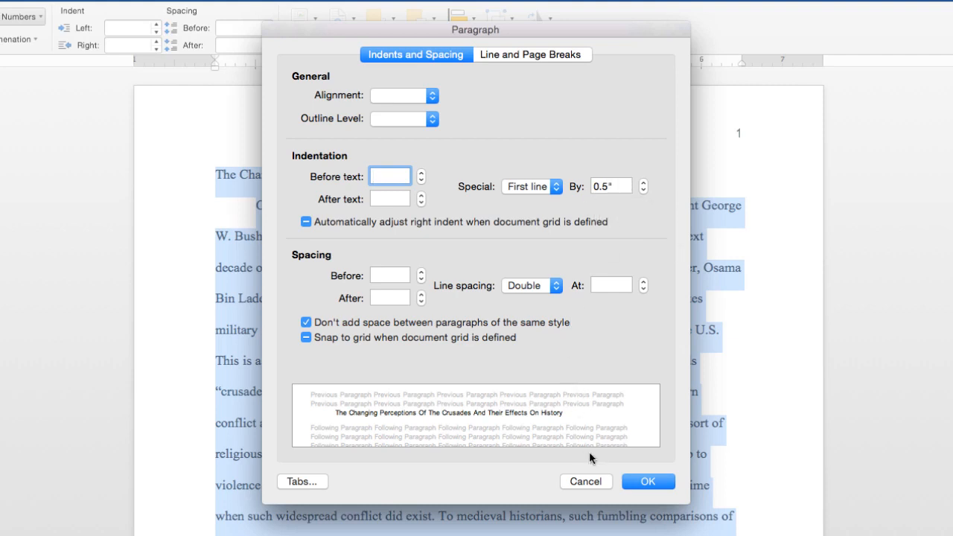
click(648, 481)
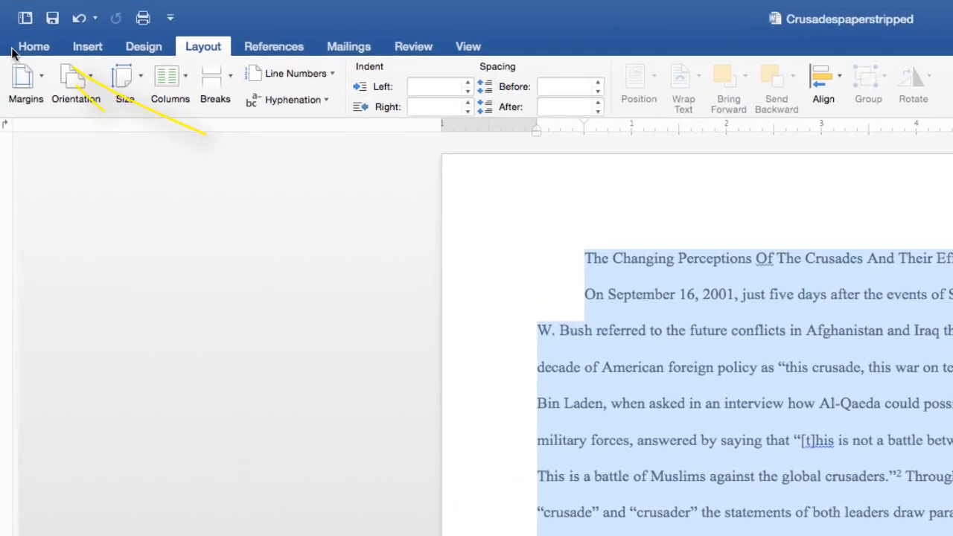
Step: Change the font of the whole paper to Times New Roman
click(34, 54)
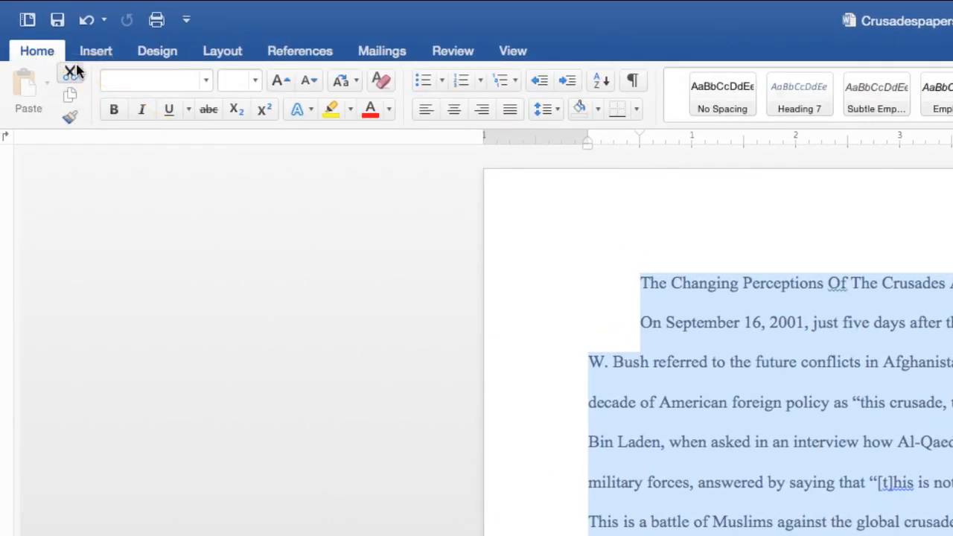
click(210, 86)
mouse_move(205, 98)
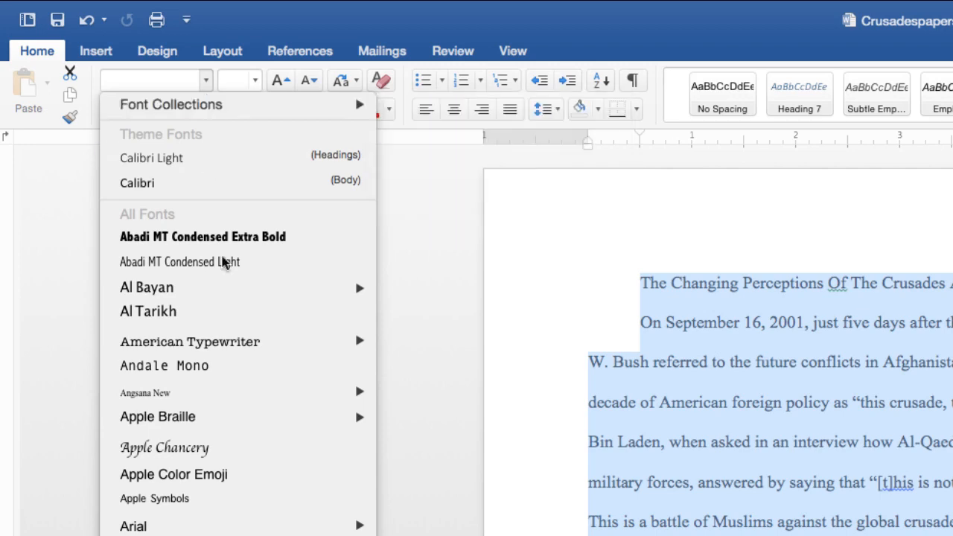
scroll(236, 312, down, 15)
scroll(236, 313, down, 8)
click(167, 79)
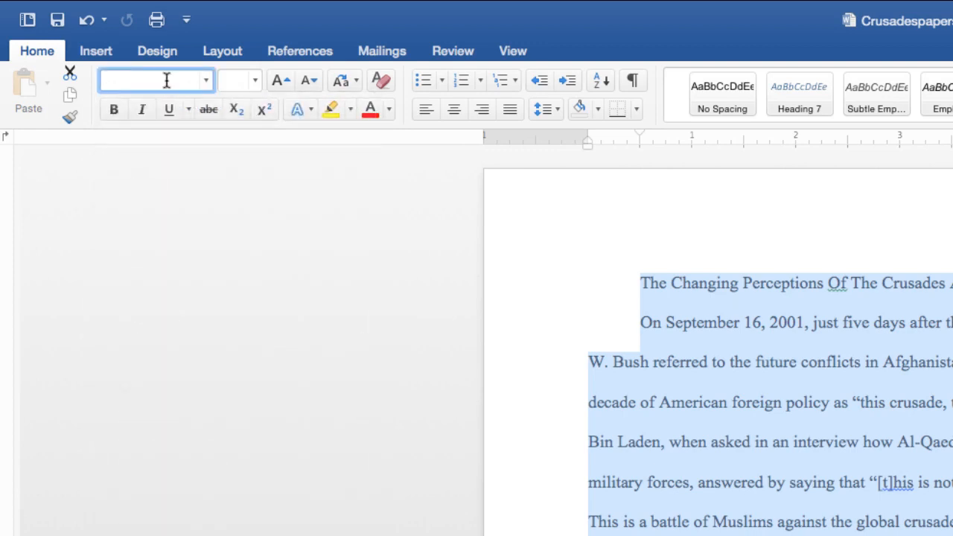
text(T)
key(Return)
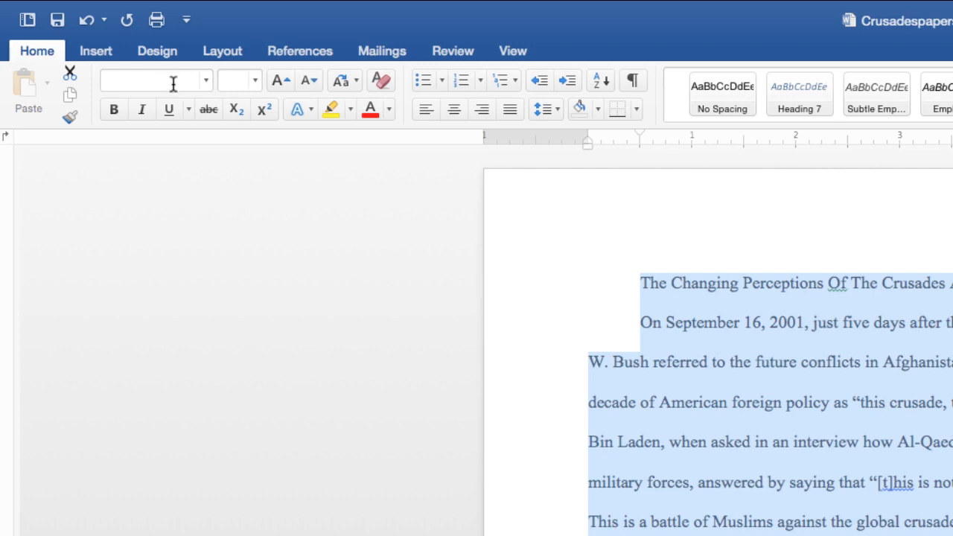
Step: Set the font size to 12 point, then deselect the text
click(254, 81)
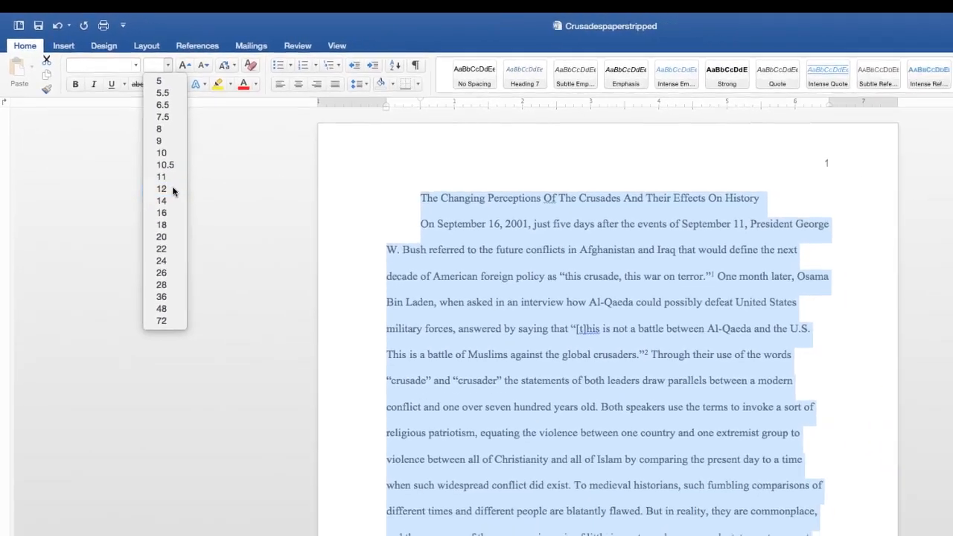
click(172, 191)
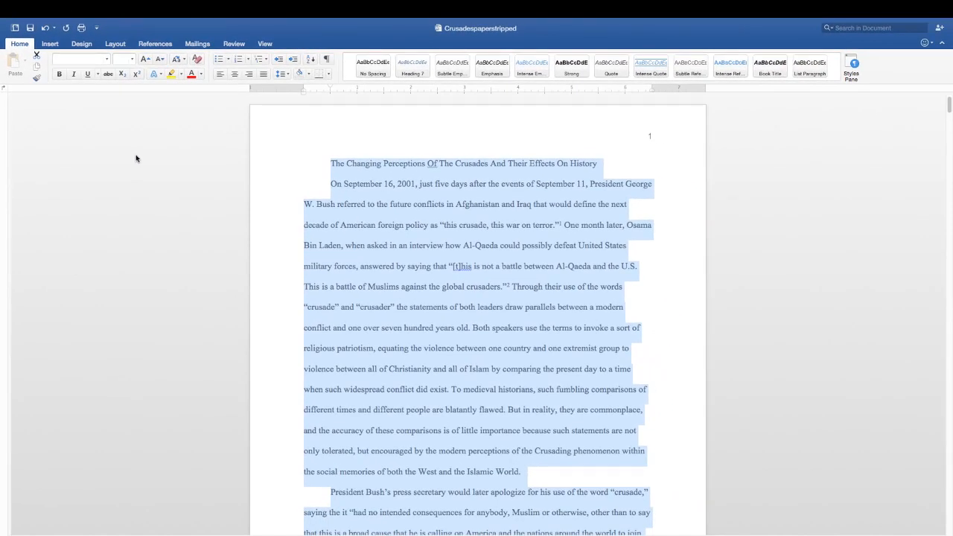
click(283, 223)
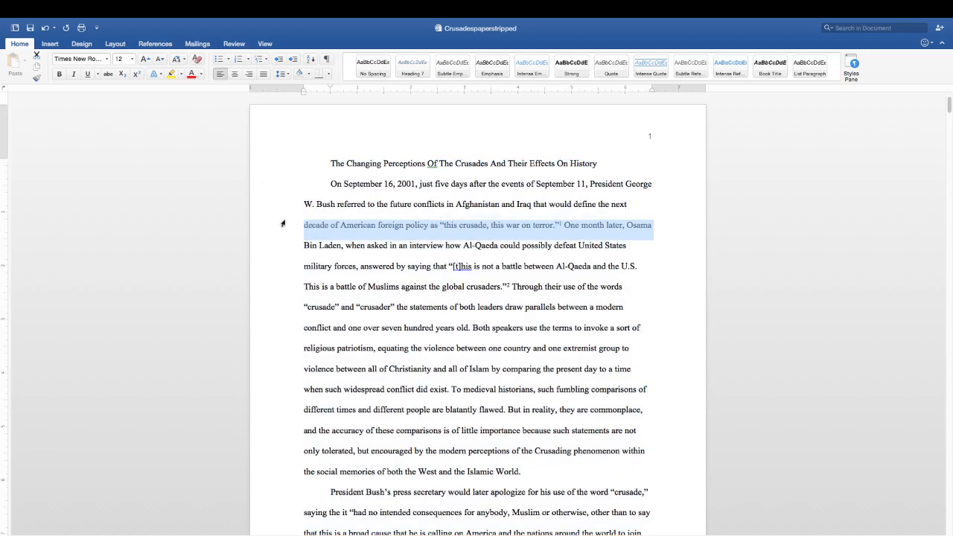
click(328, 205)
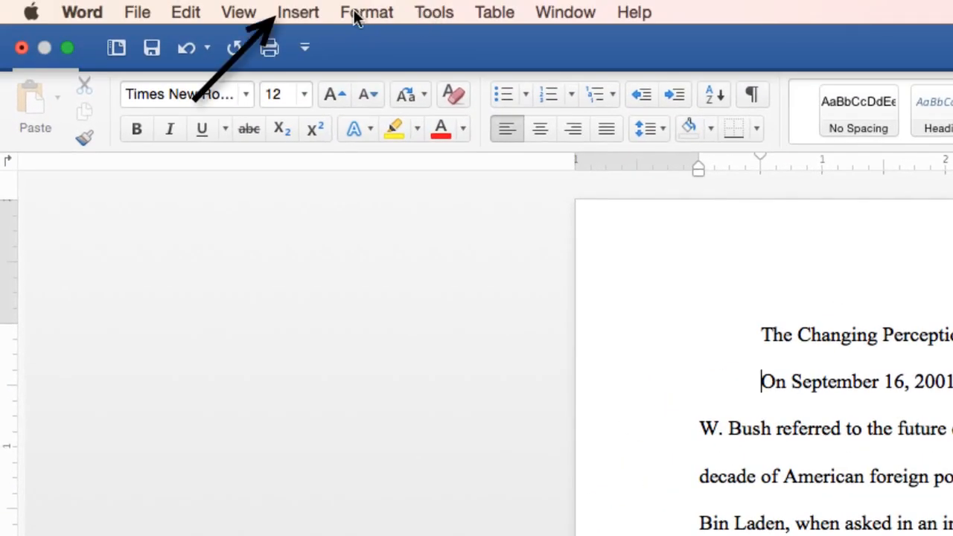
Step: Insert a page break before 'On September 16' so the essay body starts on page 2
click(299, 14)
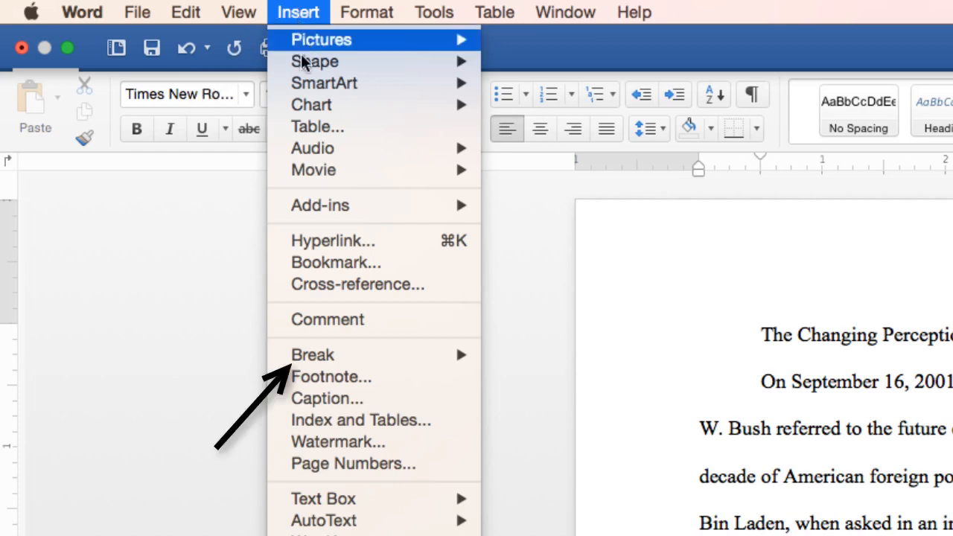
mouse_move(312, 358)
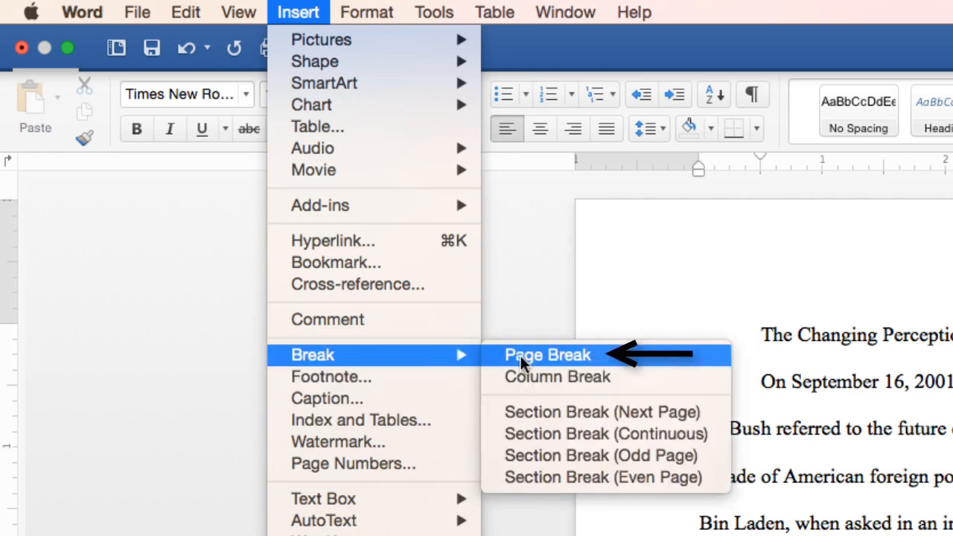
click(521, 355)
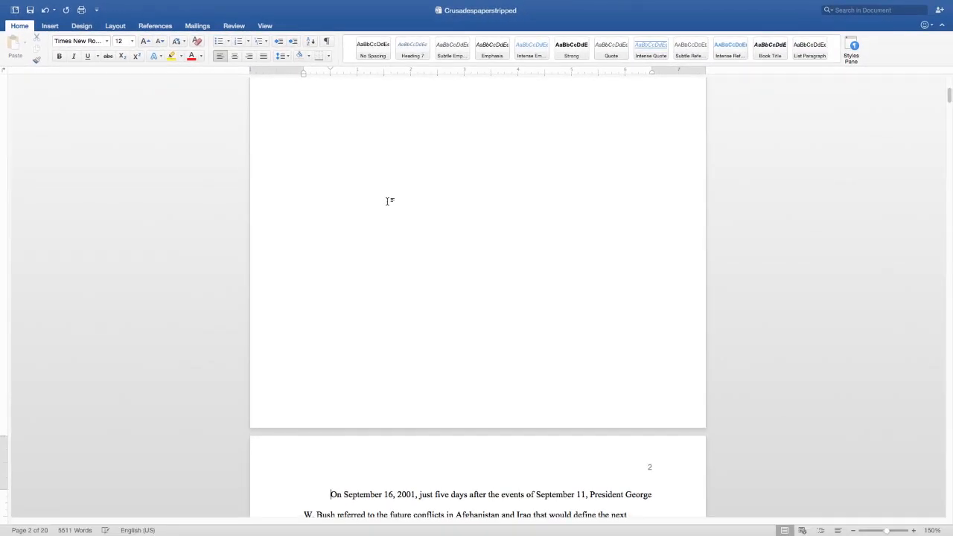
scroll(387, 201, up, 5)
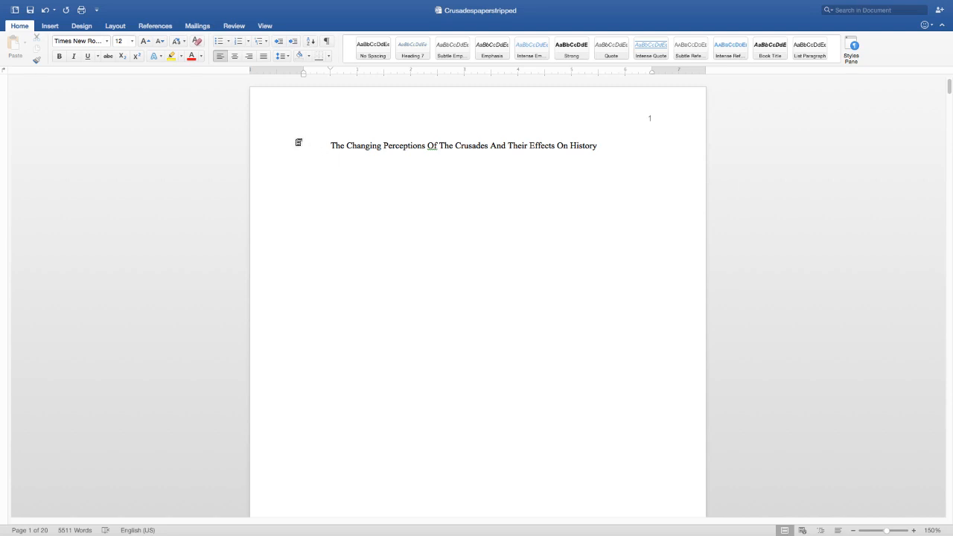
Step: Remove the title's first-line indent and add blank lines to push it down page 1
click(330, 145)
key(BackSpace)
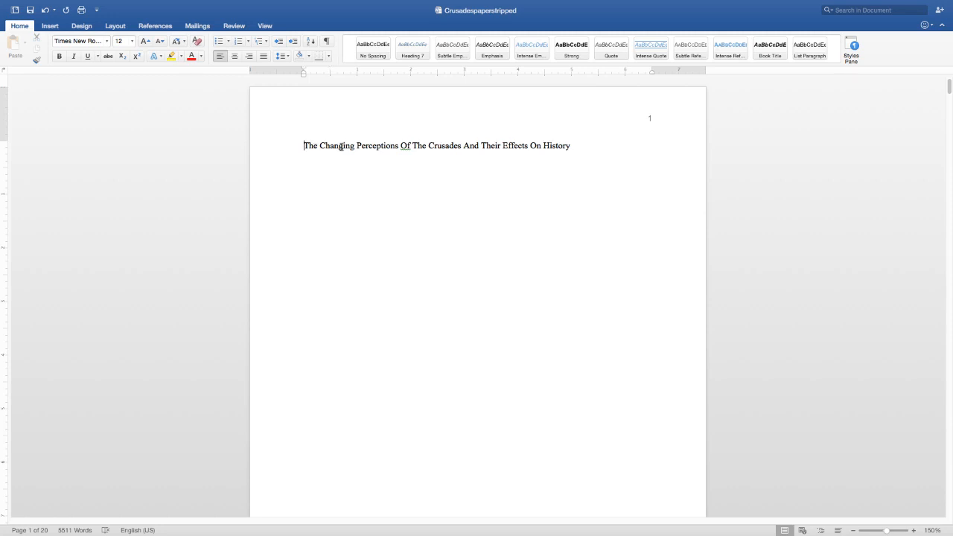
key(Return)
key(Return)
key(Return)
key(Return)
key(Return)
key(Return)
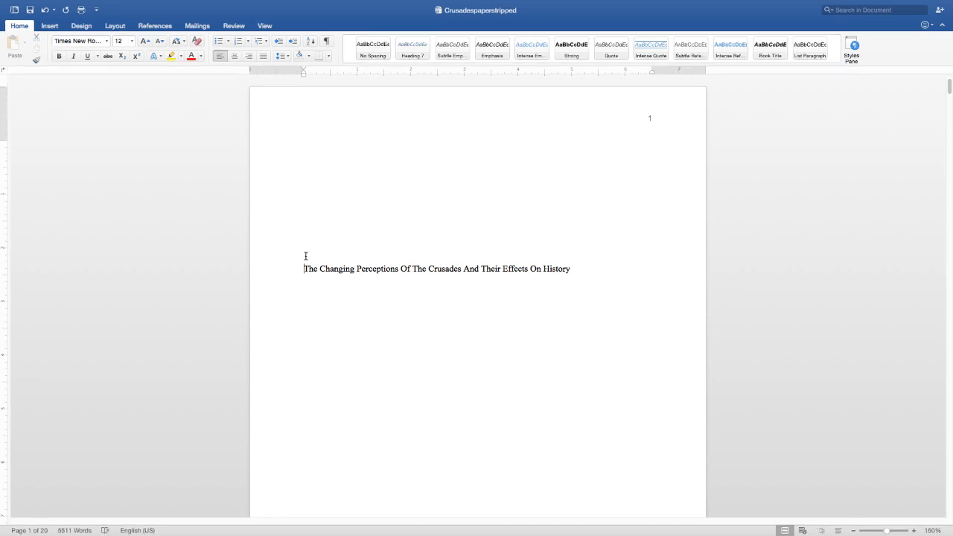
Step: Center the title line and change it to UPPERCASE with Change Case
triple_click(407, 269)
click(234, 56)
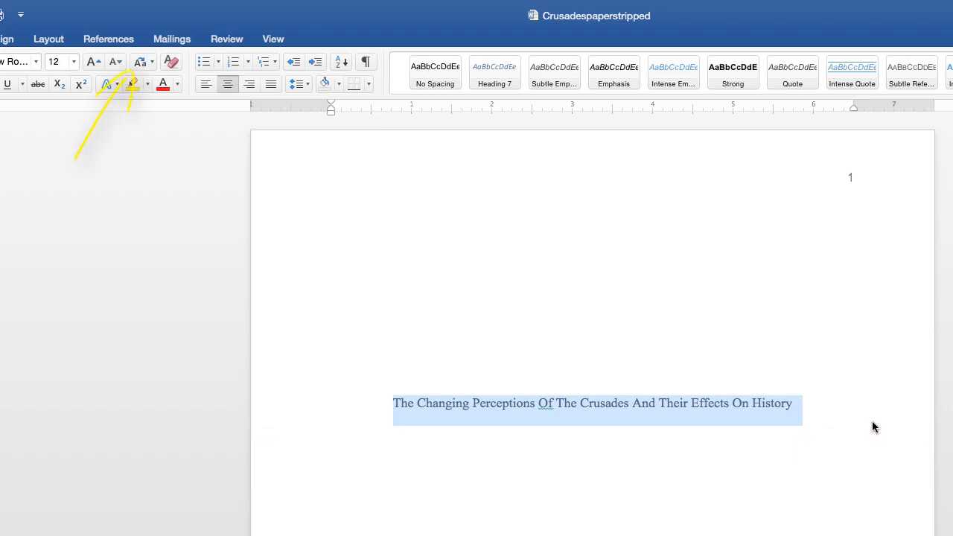
click(146, 62)
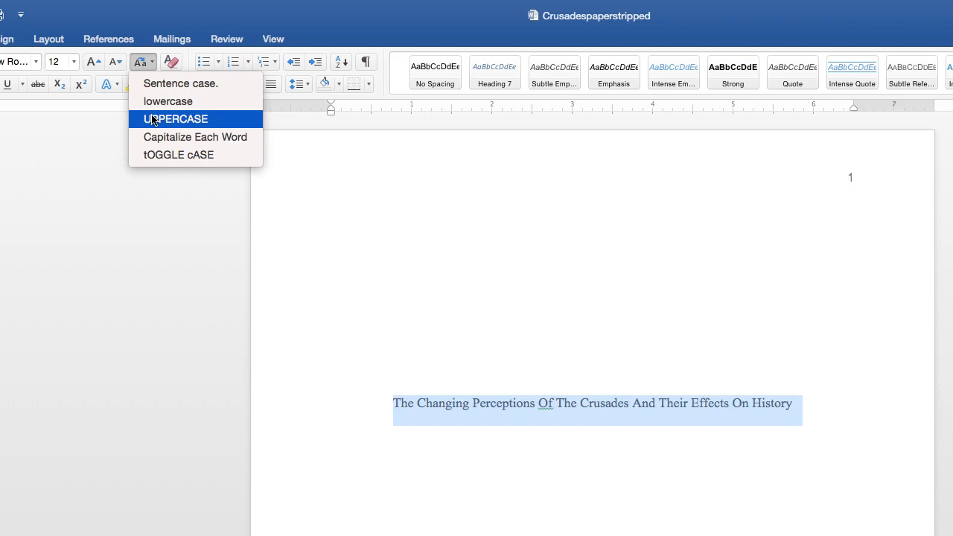
click(153, 119)
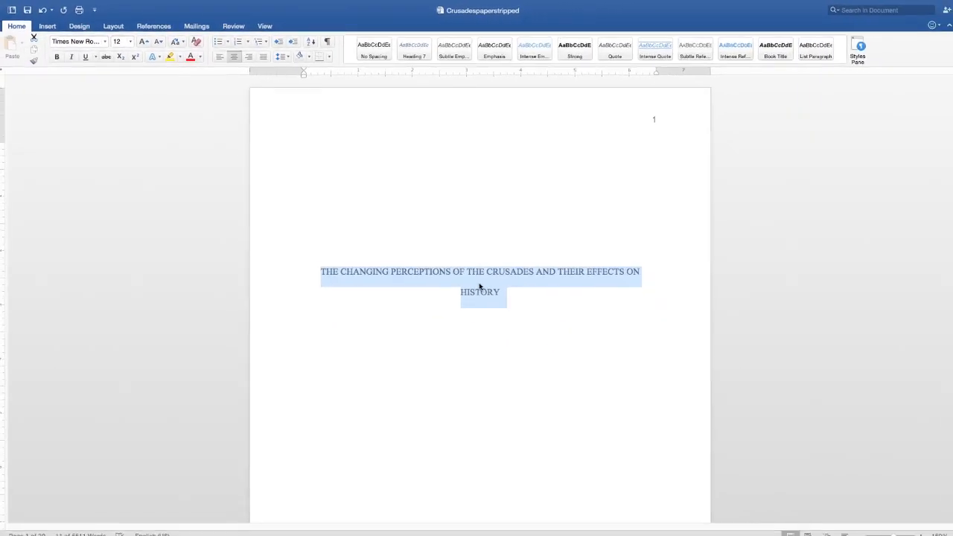
click(496, 289)
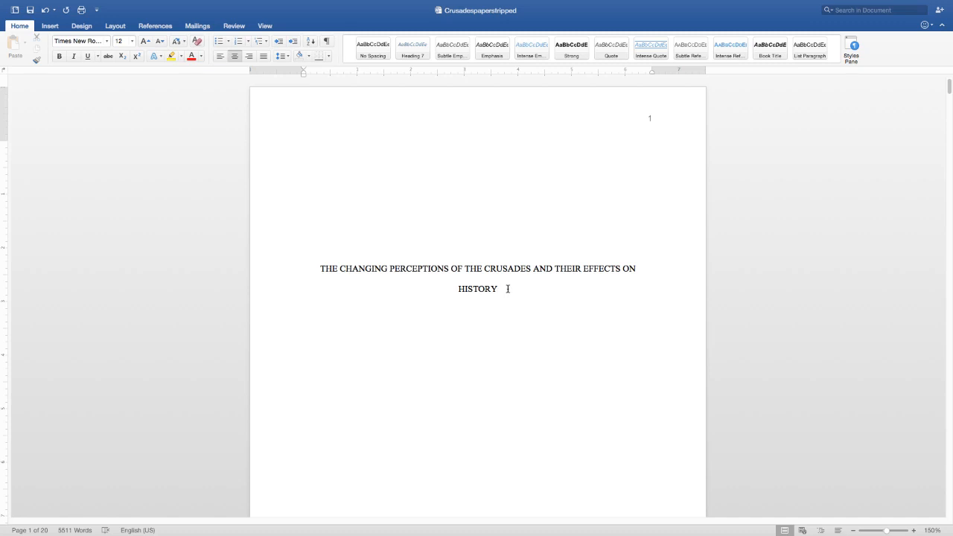
Step: Below the title, type the author's name and 'HIST 492: The Crusades' on separate lines
key(Return)
key(Return)
text(HIST 492: The Crusades )
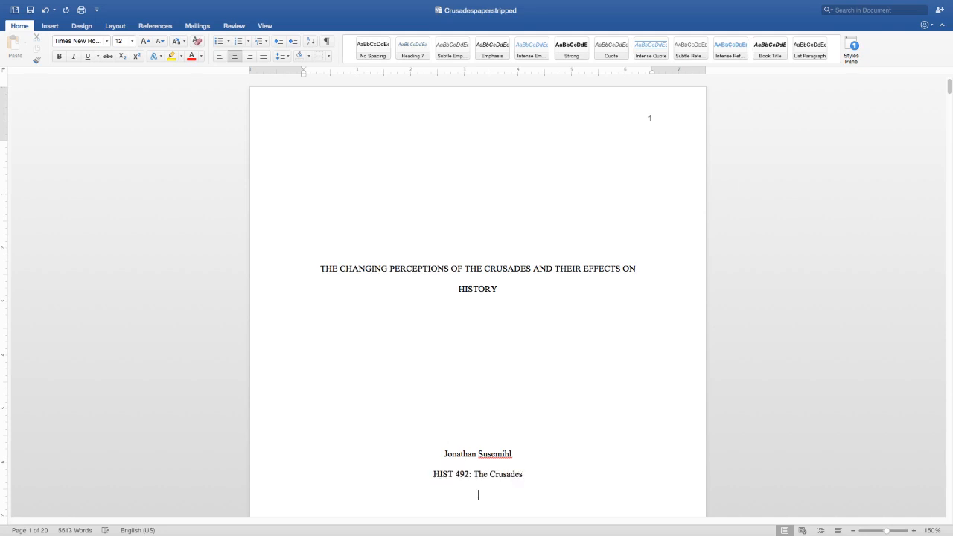
text(8)
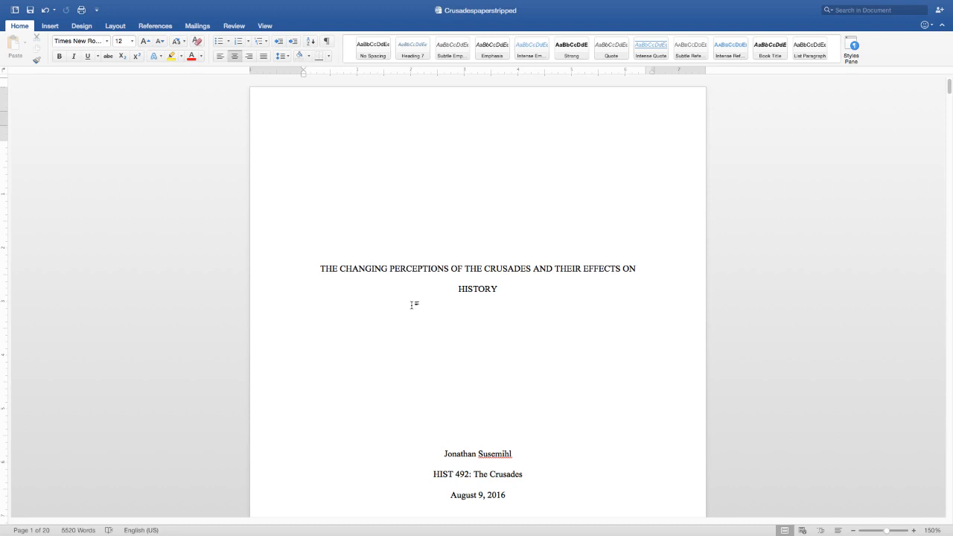
click(579, 109)
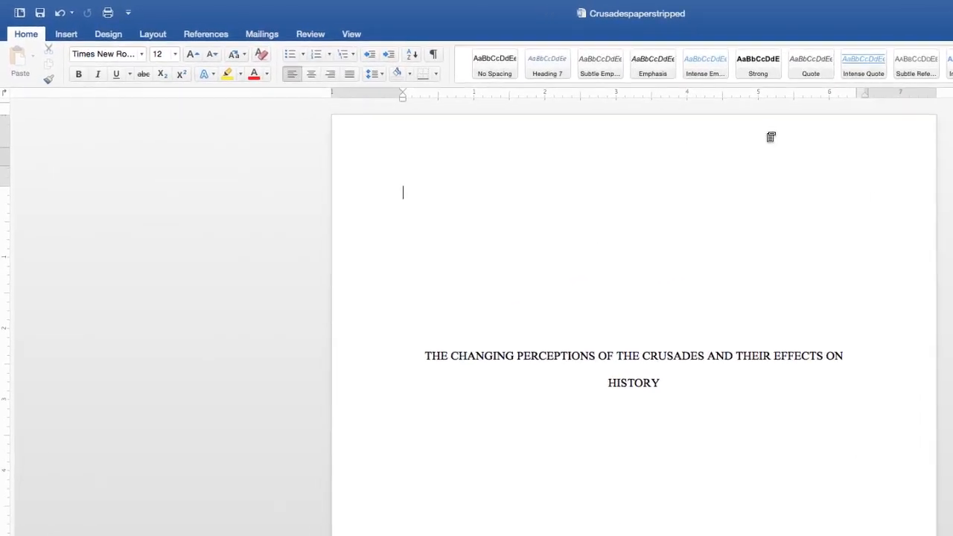
Step: Open the title page header and set page numbering to start at 0
double_click(770, 137)
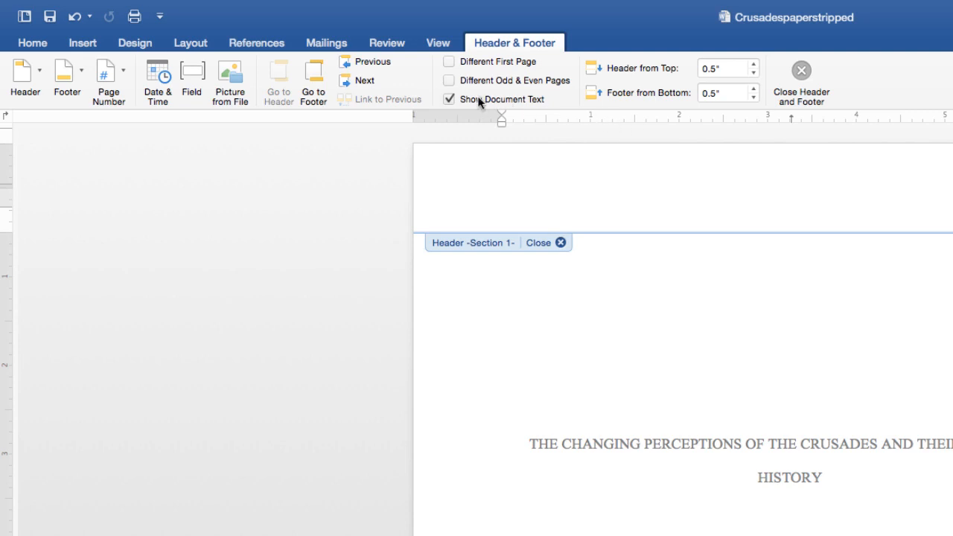
click(123, 79)
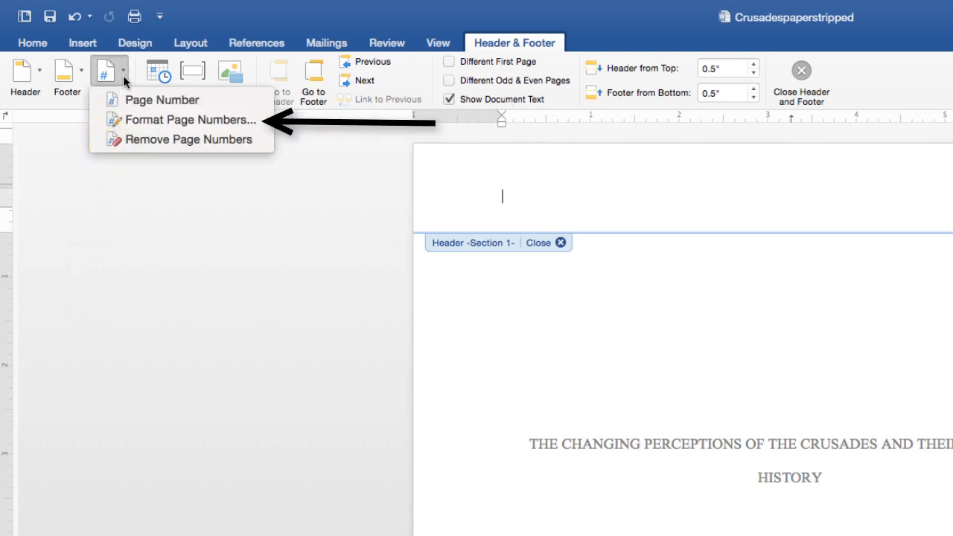
click(167, 120)
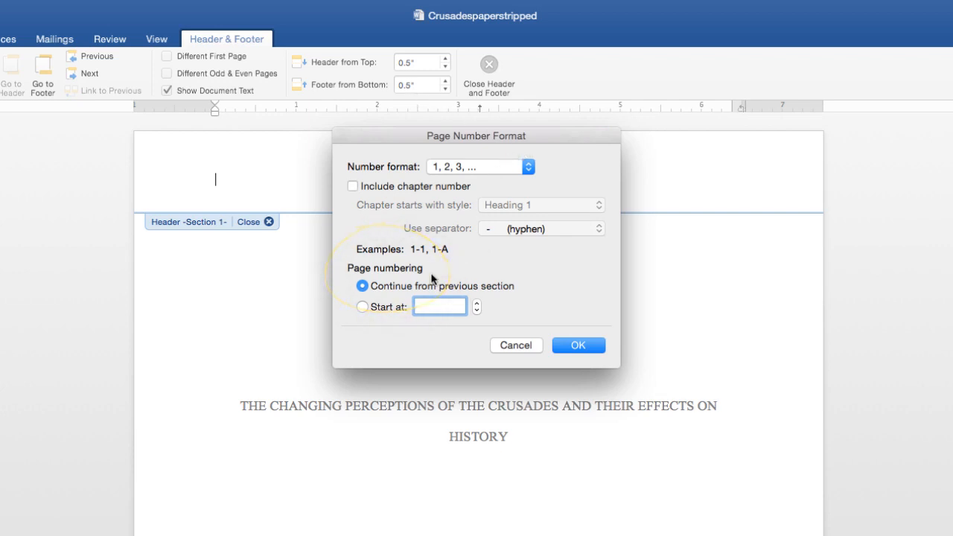
click(363, 307)
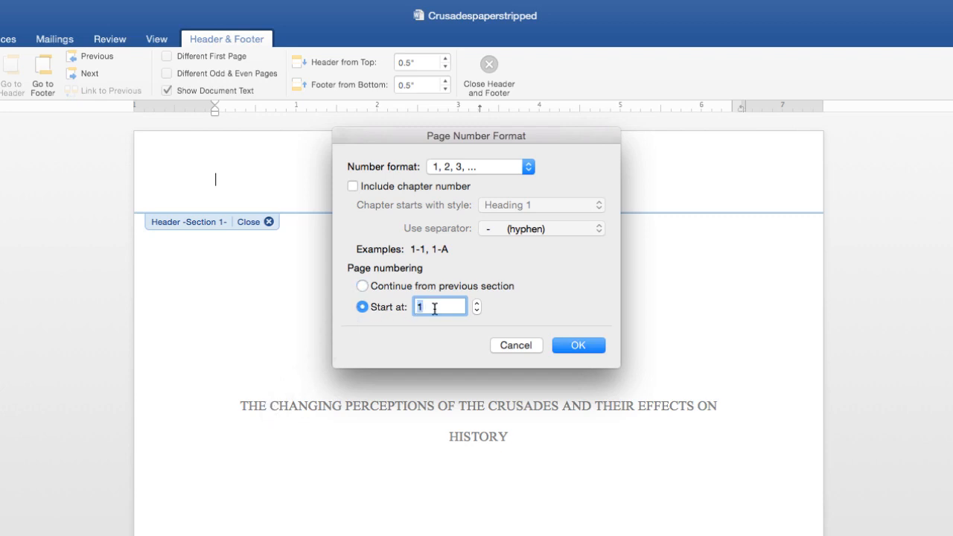
text(0)
click(564, 344)
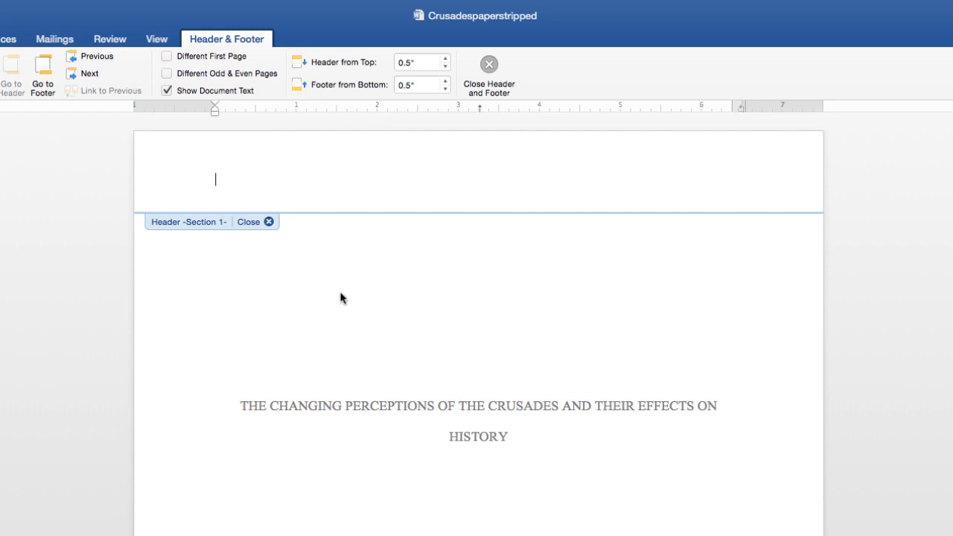
Step: Insert right-aligned header page numbers and tick Different First Page to hide it on page 1
click(139, 84)
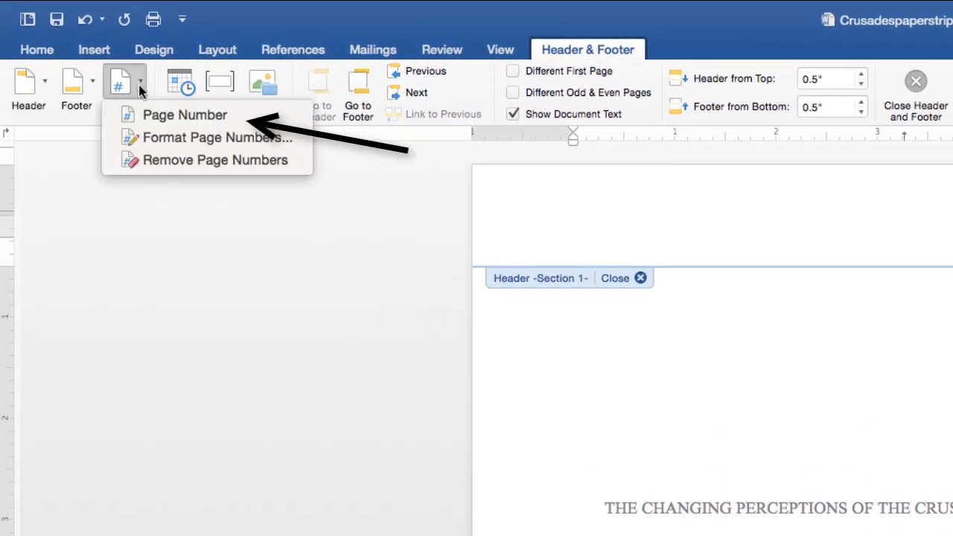
click(137, 115)
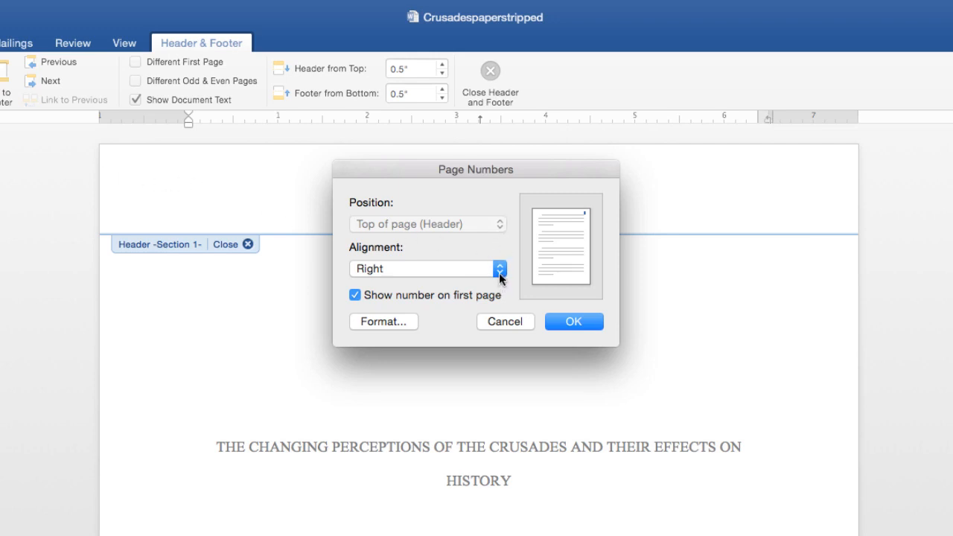
click(574, 321)
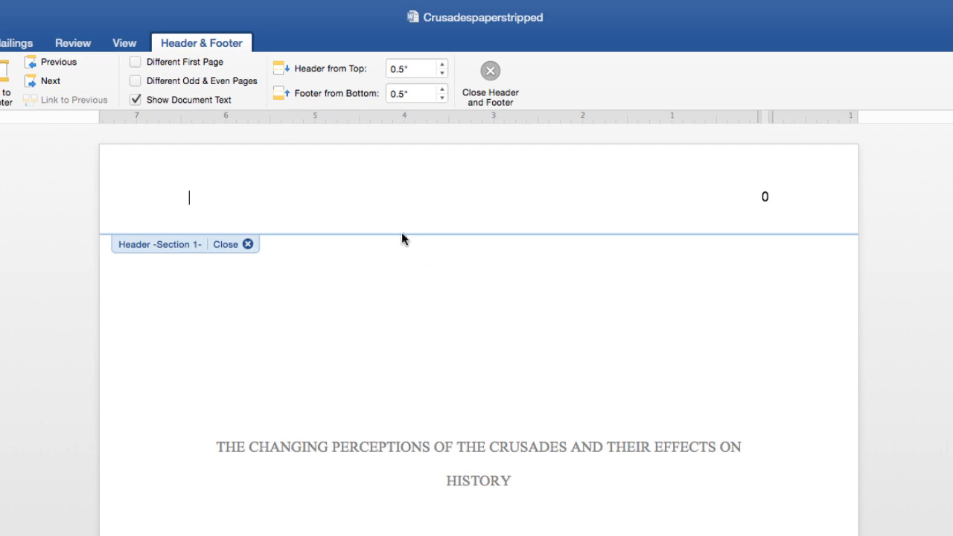
click(137, 63)
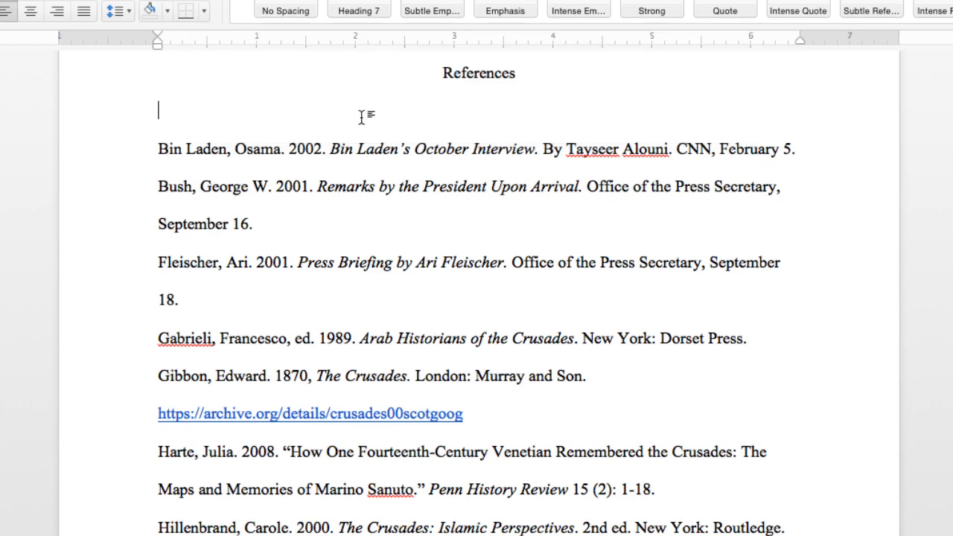
Step: Build the Allen and Ant entry: authors, 2003., italic The Crusades: A Reader, Toronto publisher
text(Allen, S.J. and Emilie Ant.)
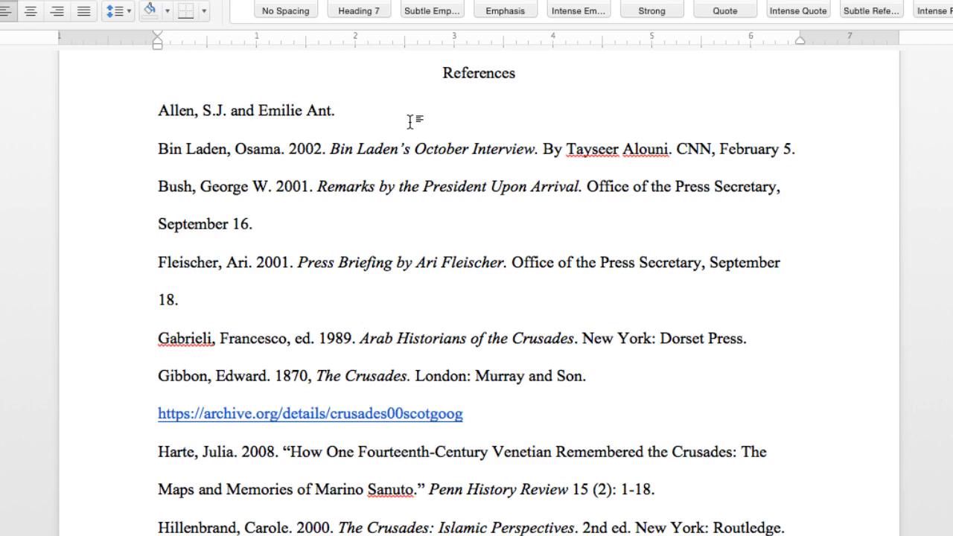
text(2003.)
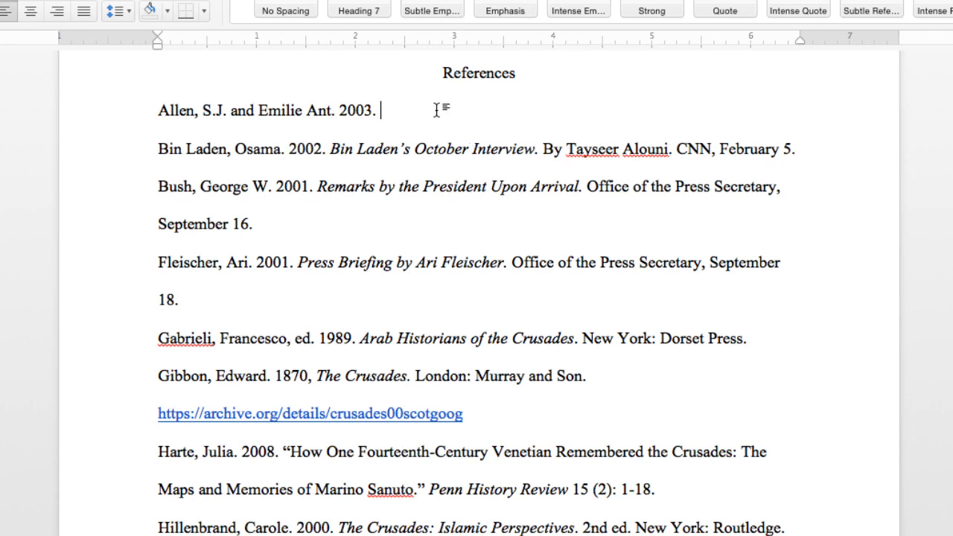
text(The Crusades: A Reader.)
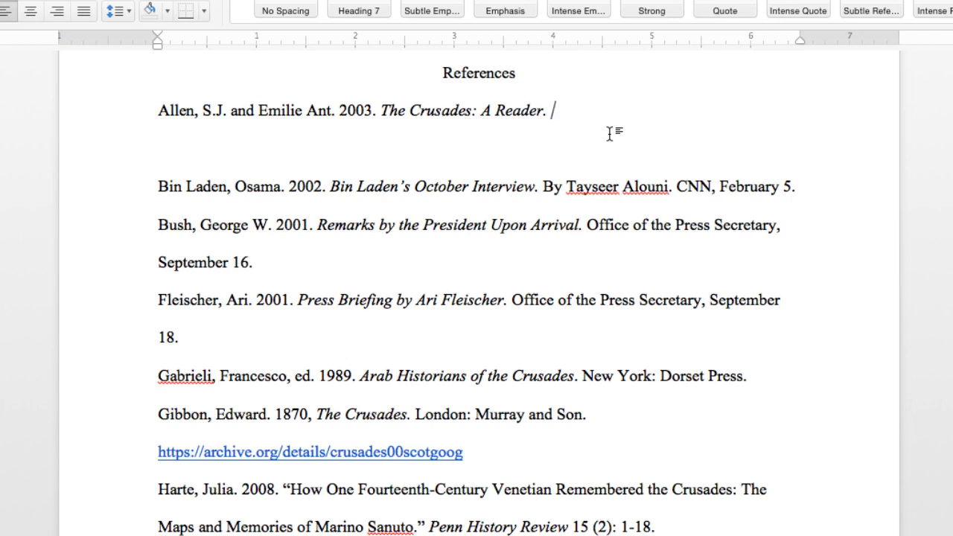
text(Toronto, Canada: Boardview Press.)
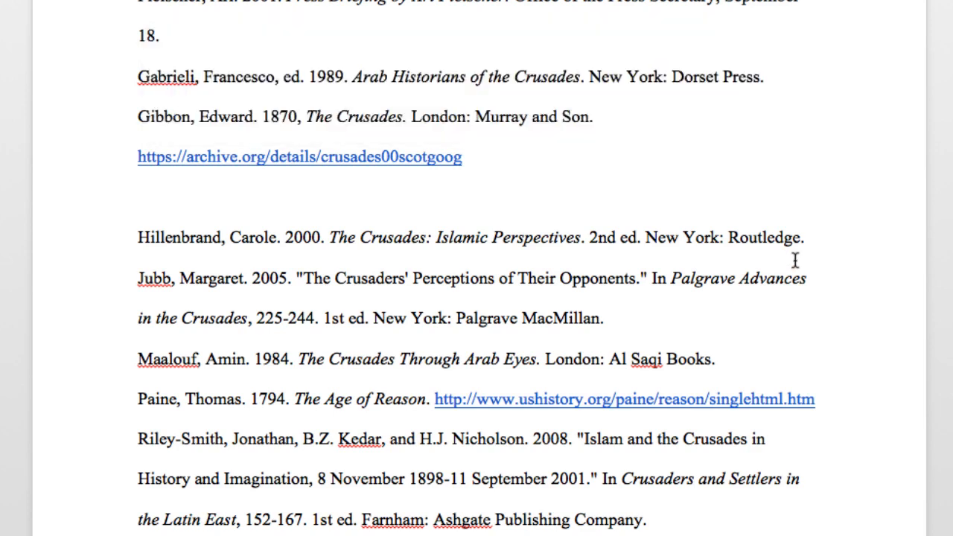
Step: Complete the Harte entry with 'Harte, Julia. 2008.', the pasted article title, and '15 (2): 1-18.'
text(Harte, Julia. )
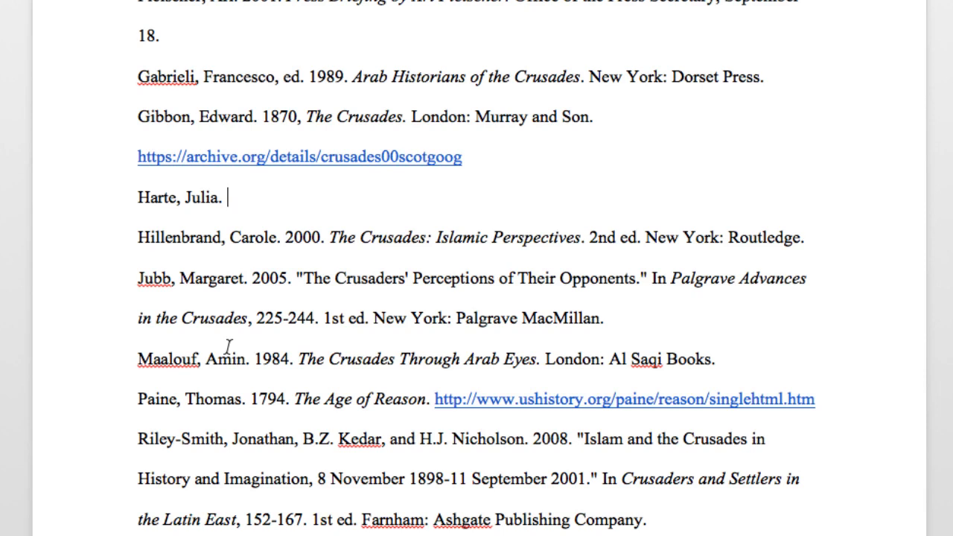
text(2008.)
key(Right)
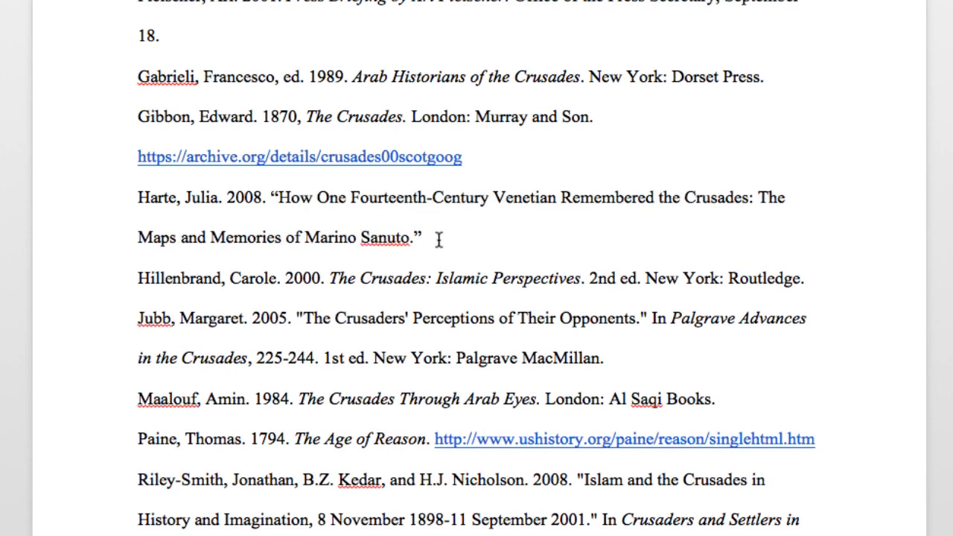
text("How One Fourteenth-Century Venetian Remembered the Crusades: The Maps and Memories of Marino Sanuto." Penn History Review 15 (2): 1-18.)
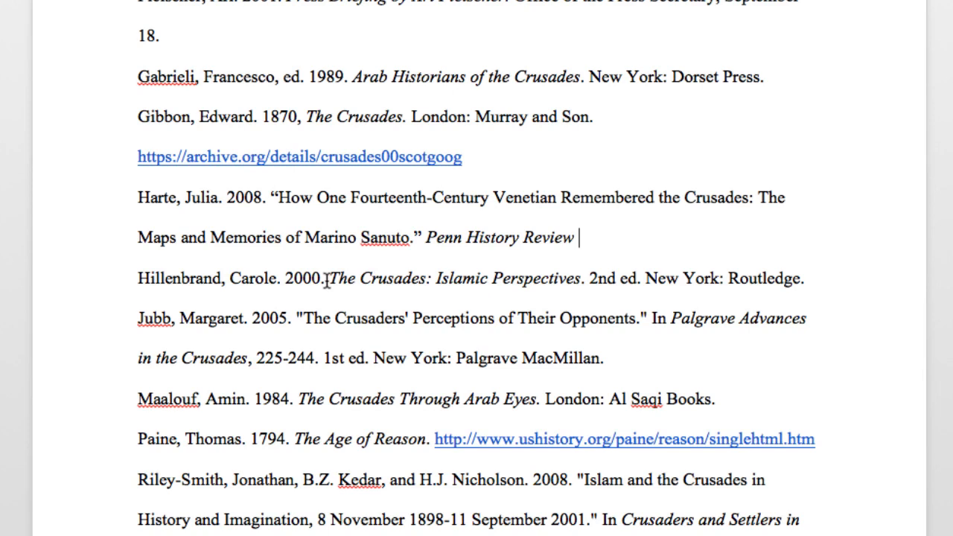
text(15 (2): 1-18.)
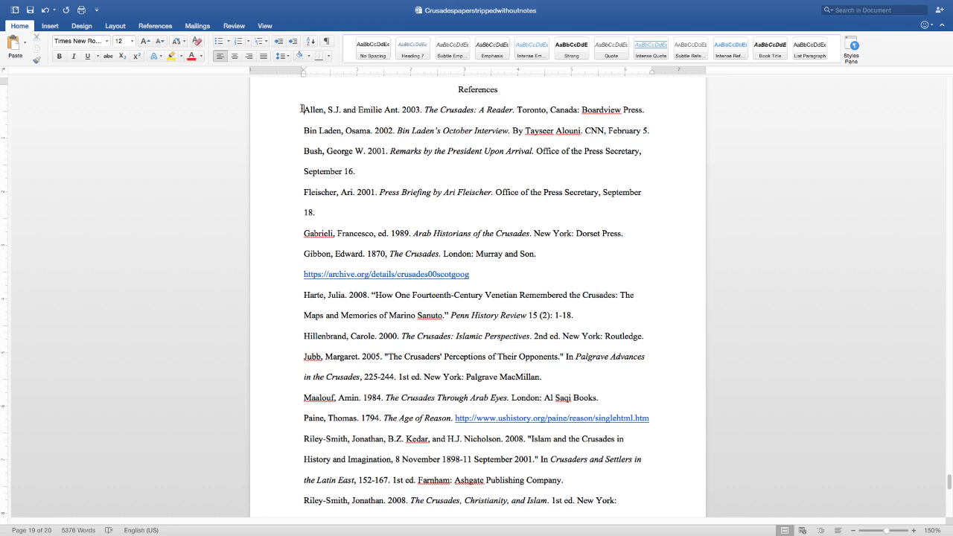
Step: Sort the whole reference list by paragraphs in ascending order, from Allen to Riley-Smith
drag(302, 110, 671, 441)
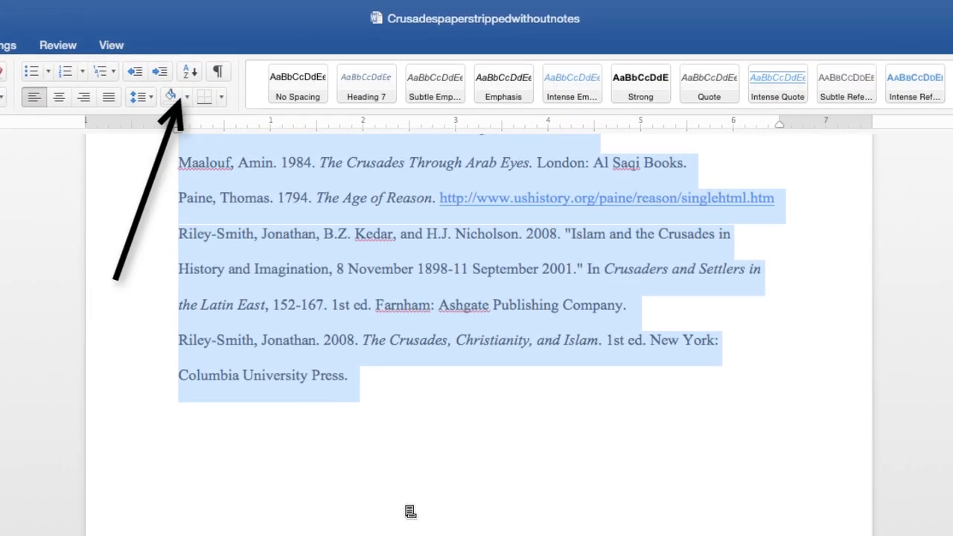
click(189, 71)
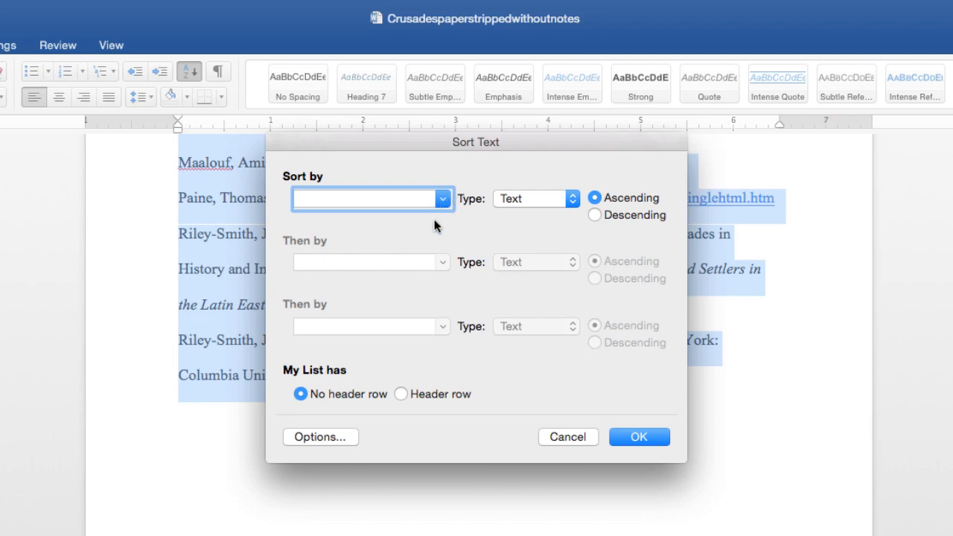
click(444, 201)
click(413, 222)
click(629, 437)
scroll(638, 448, up, 10)
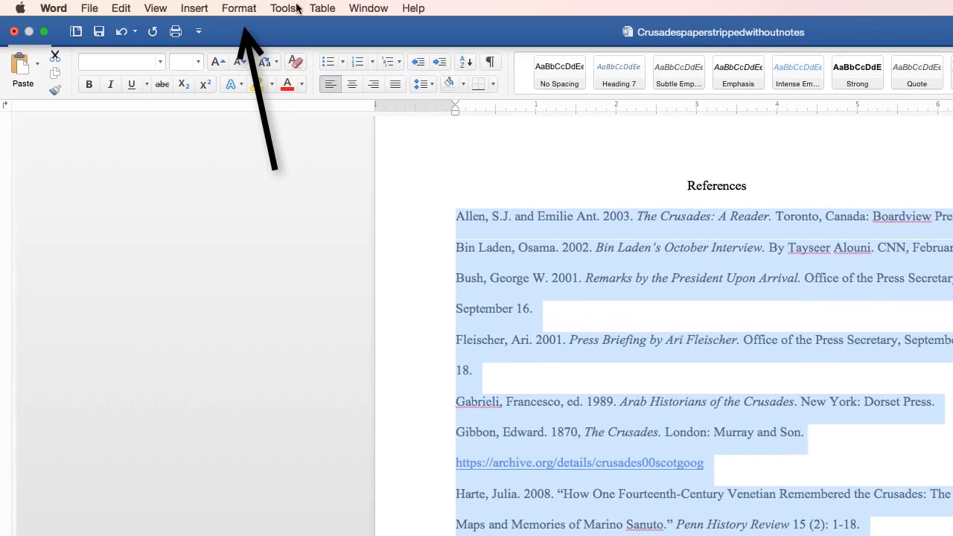
Step: Apply a 0.5" hanging indent to the selected references through Format > Paragraph, then deselect
click(245, 9)
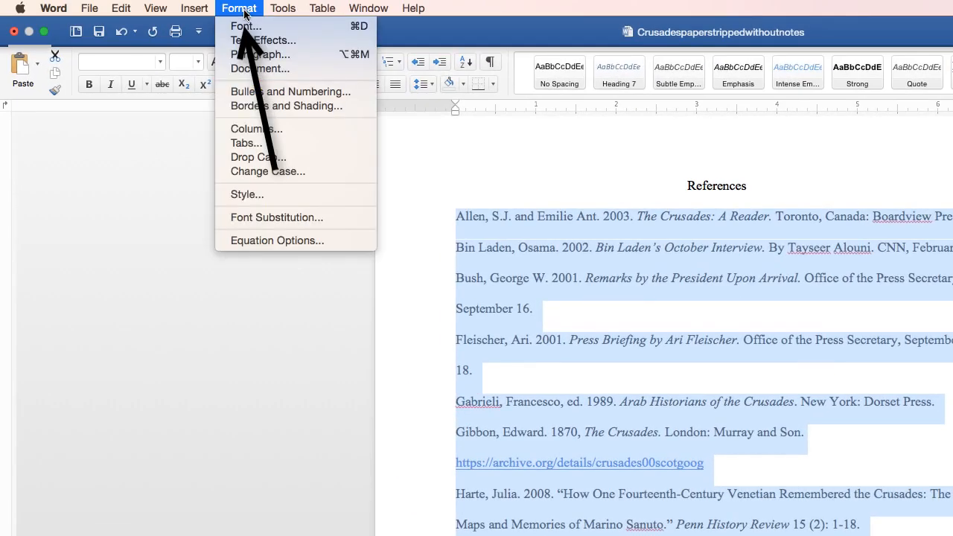
click(250, 53)
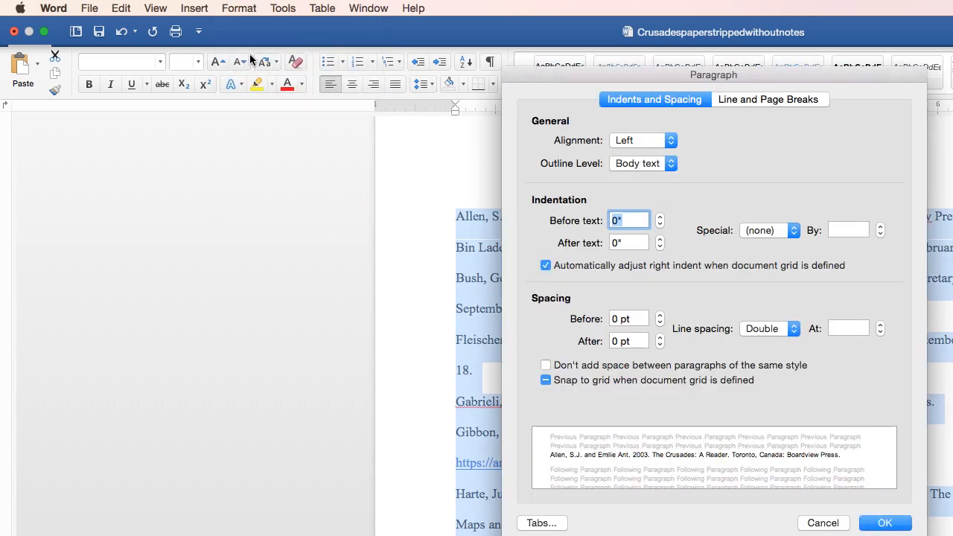
click(794, 232)
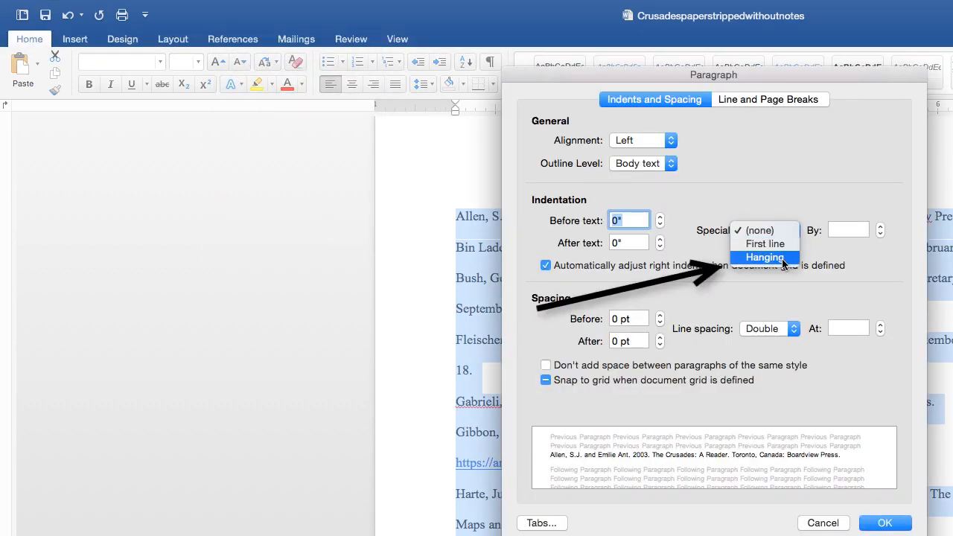
click(789, 257)
click(884, 523)
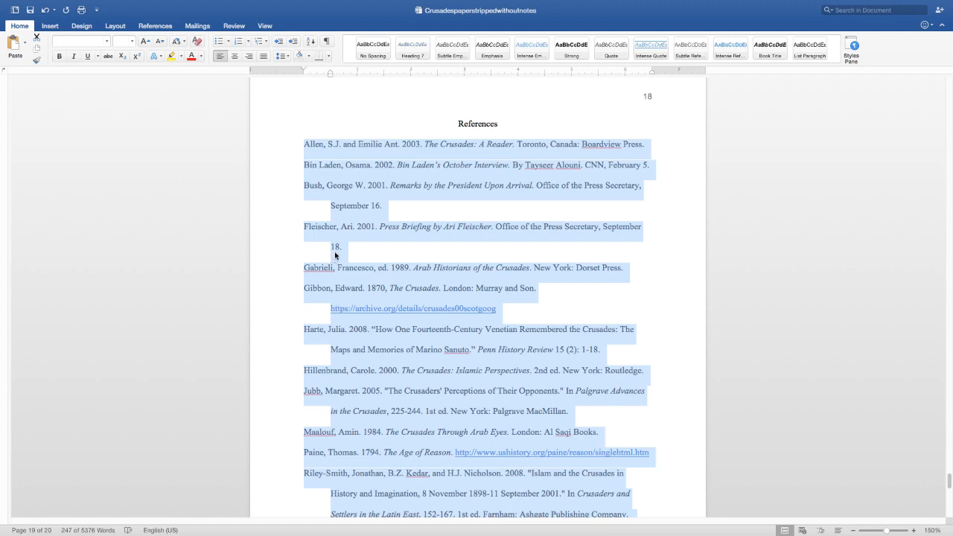
click(403, 188)
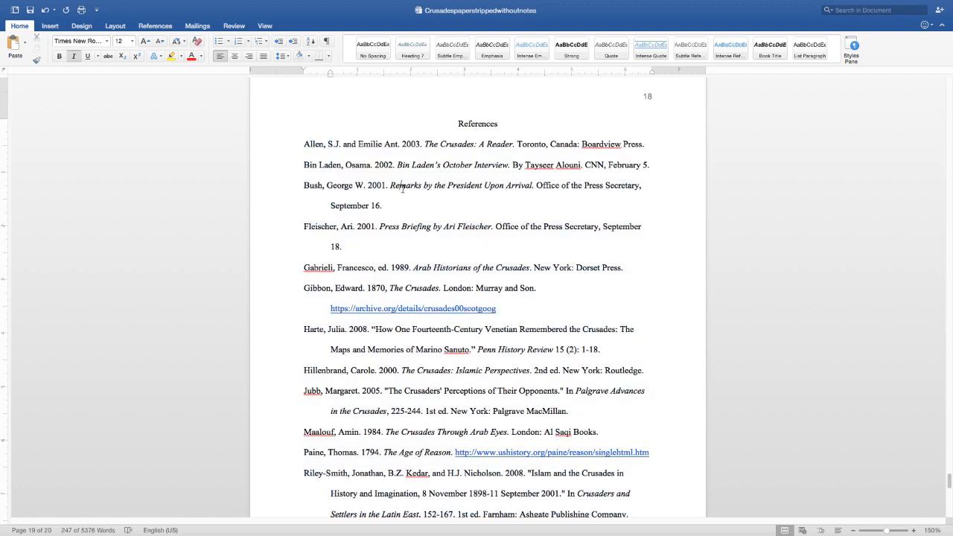